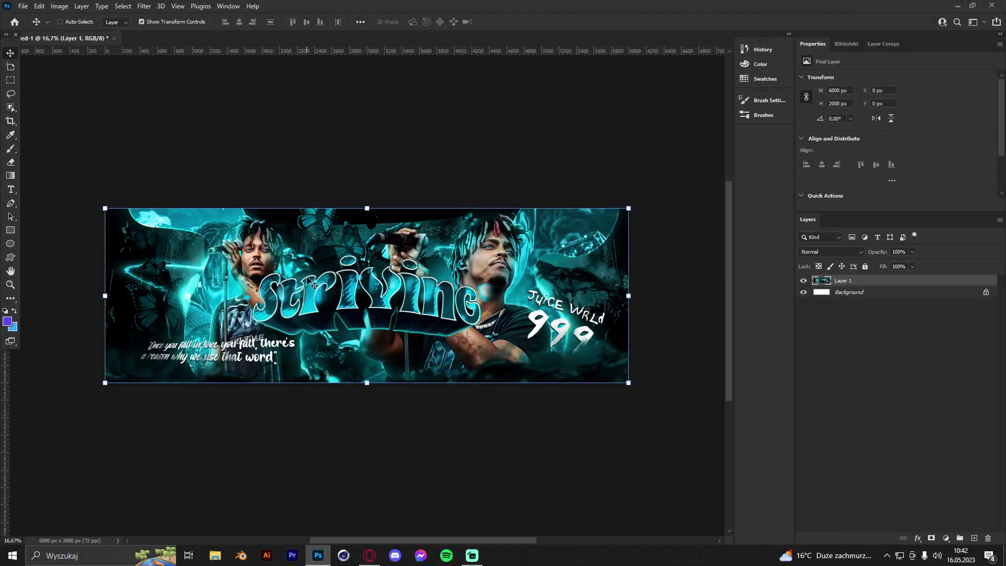
- Examine the banner's lettering and portraits up close and as a whole
left_click(10, 284)
left_click_drag(381, 267, 492, 260)
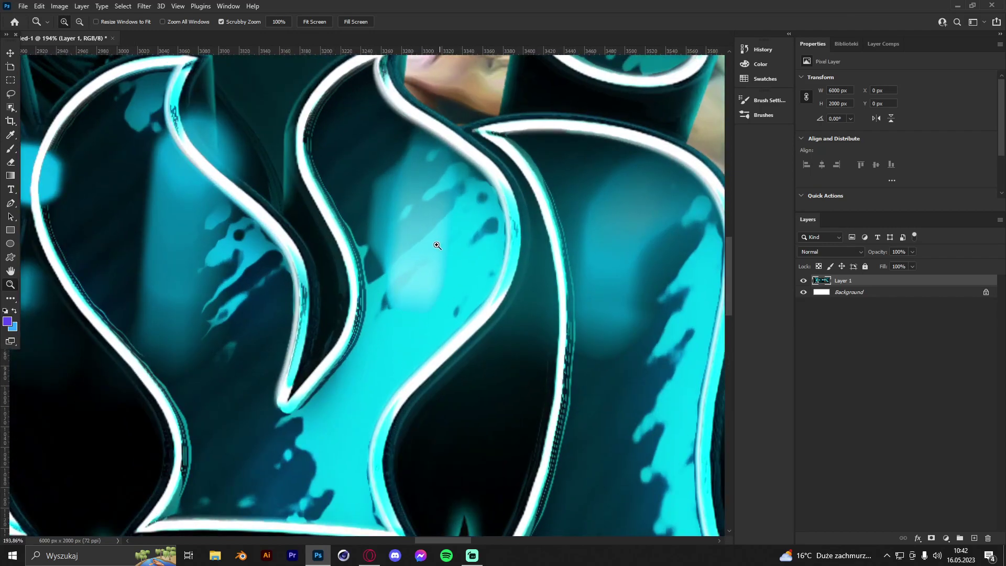
scroll(436, 245, "down", 10)
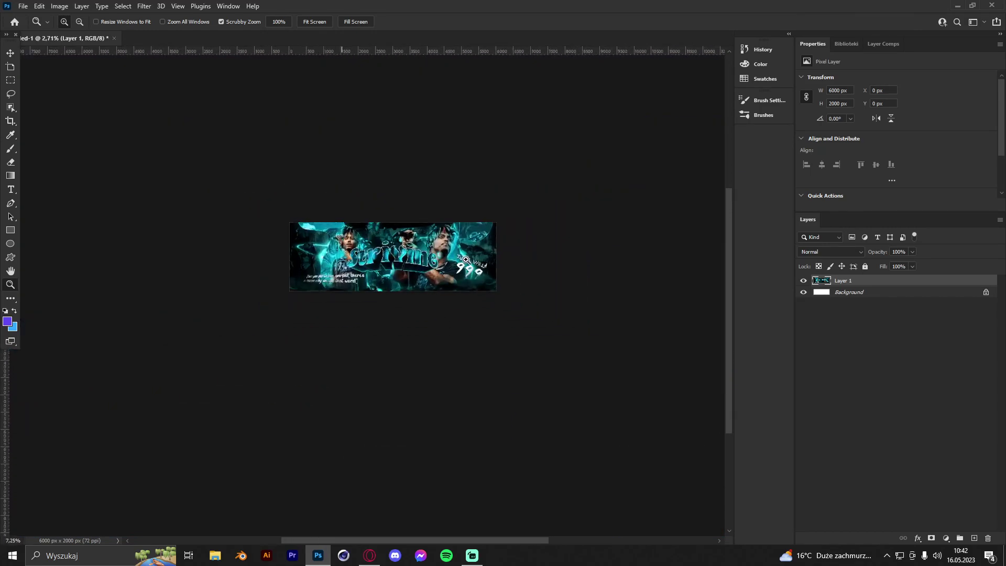
scroll(438, 253, "up", 4)
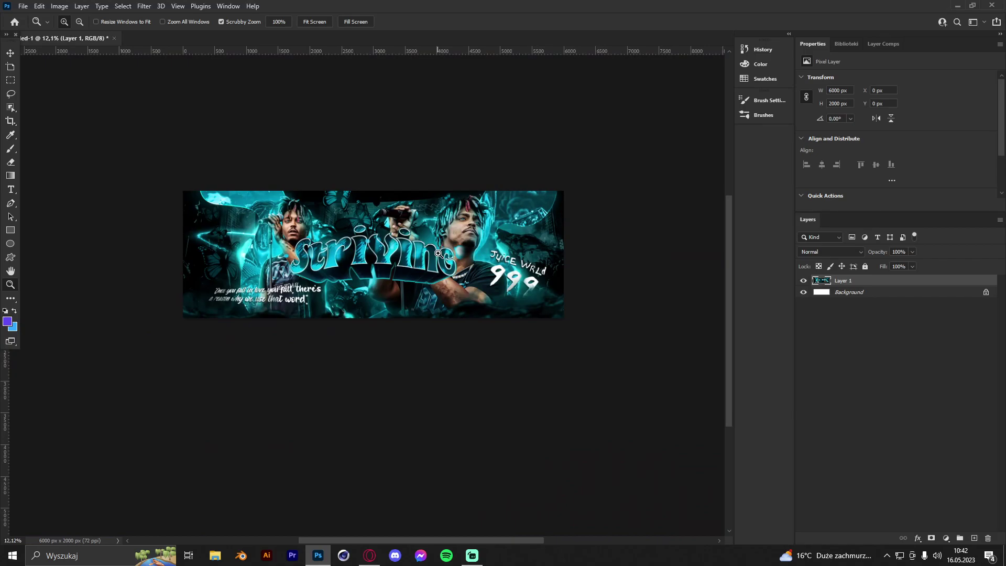
scroll(438, 253, "up", 6)
scroll(401, 185, "down", 3)
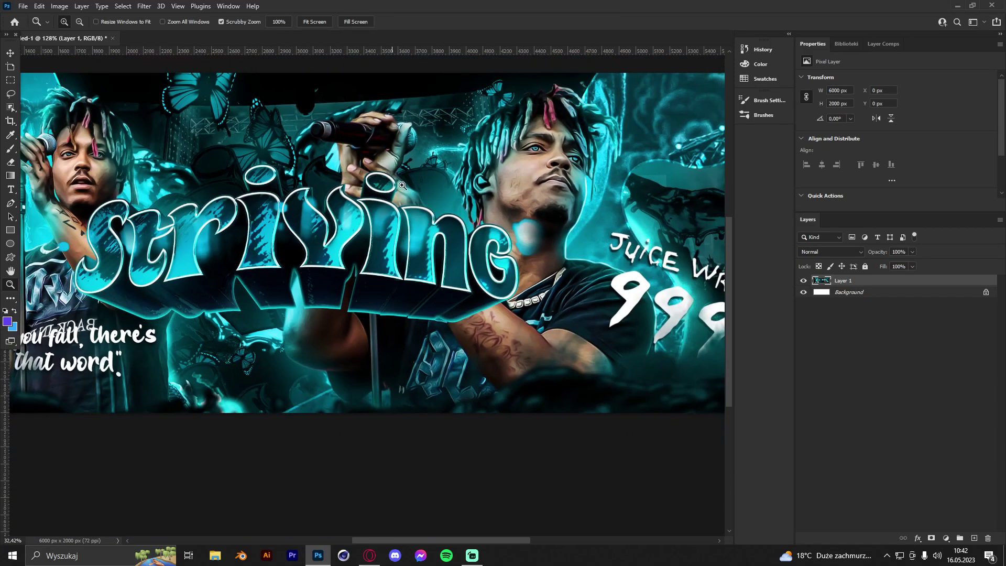
scroll(402, 185, "down", 2)
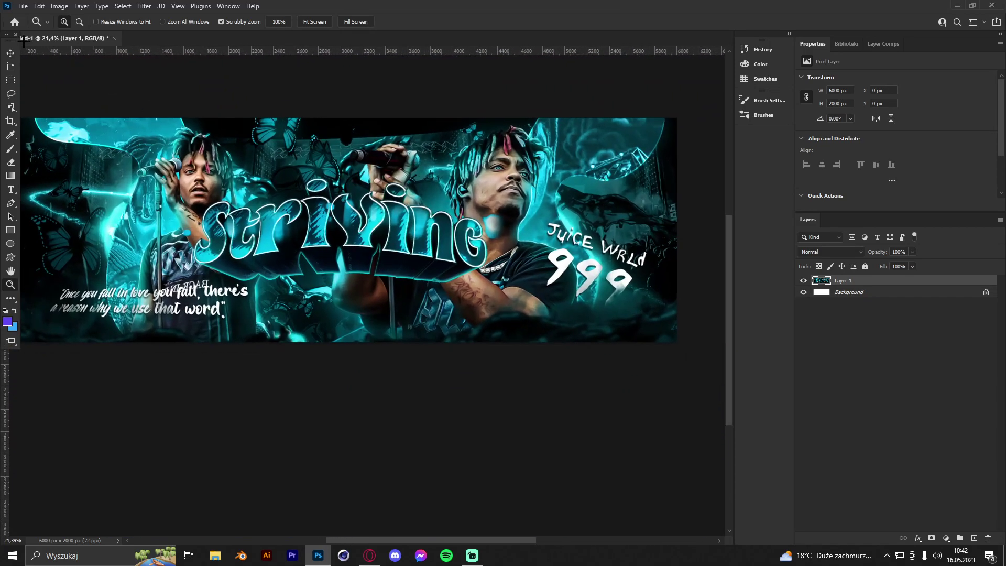
- Open the banner layer in the Camera Raw filter
left_click(10, 53)
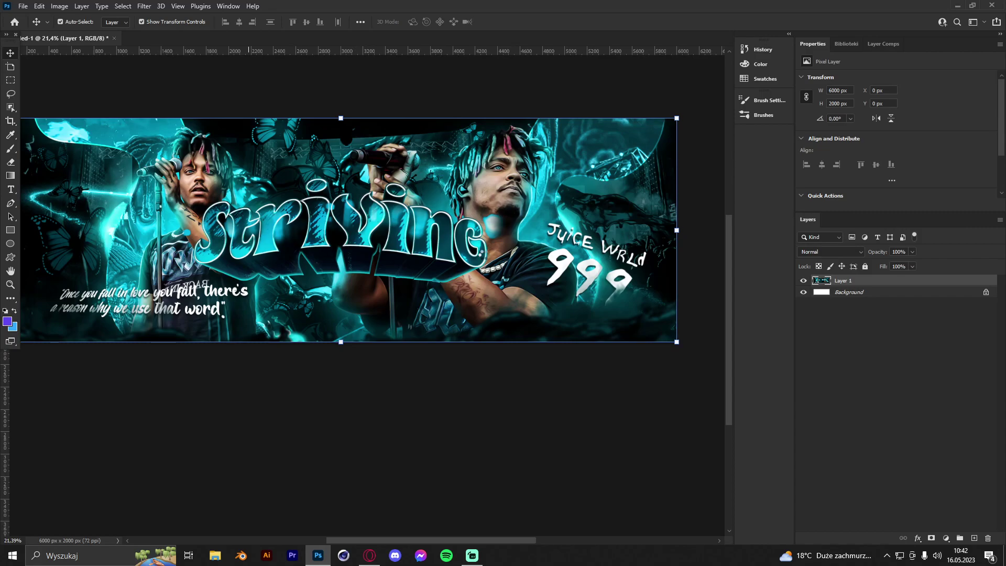
key("ctrl+shift+a")
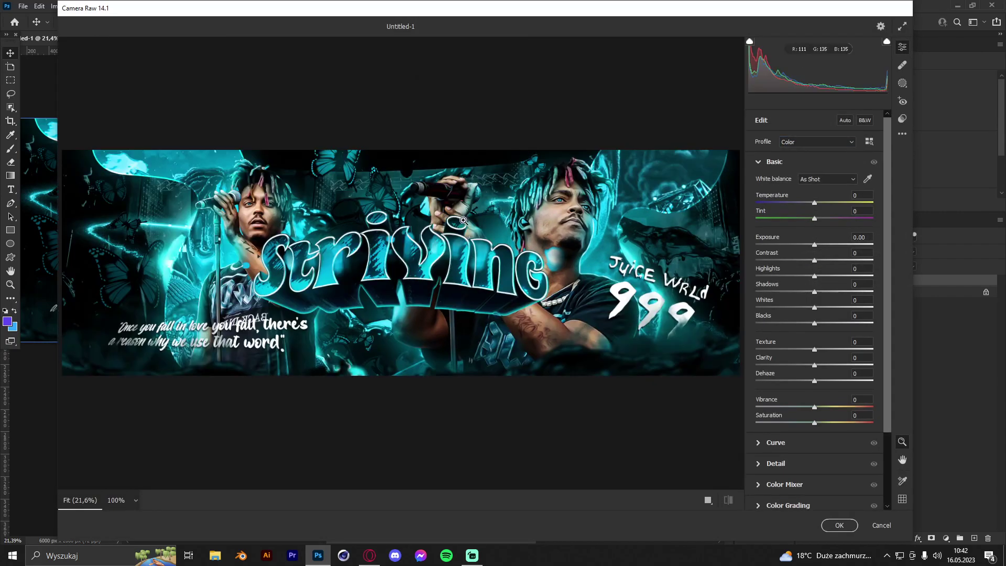
scroll(463, 220, "up", 3)
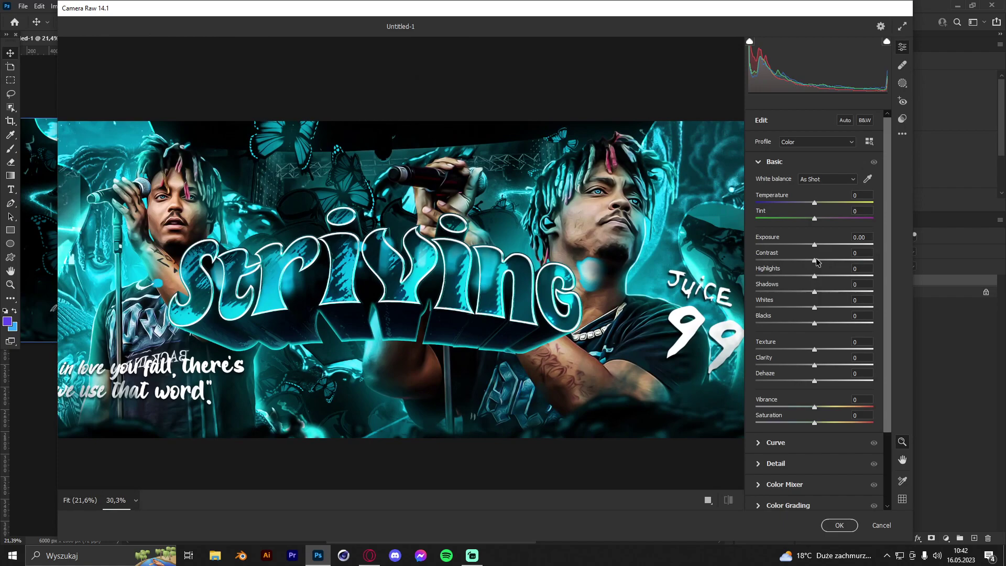
- Set the basic tones to Exposure +0.20, Contrast +37, Highlights +3, Shadows +4, Whites +4 and Blacks -10
left_click_drag(814, 262, 845, 261)
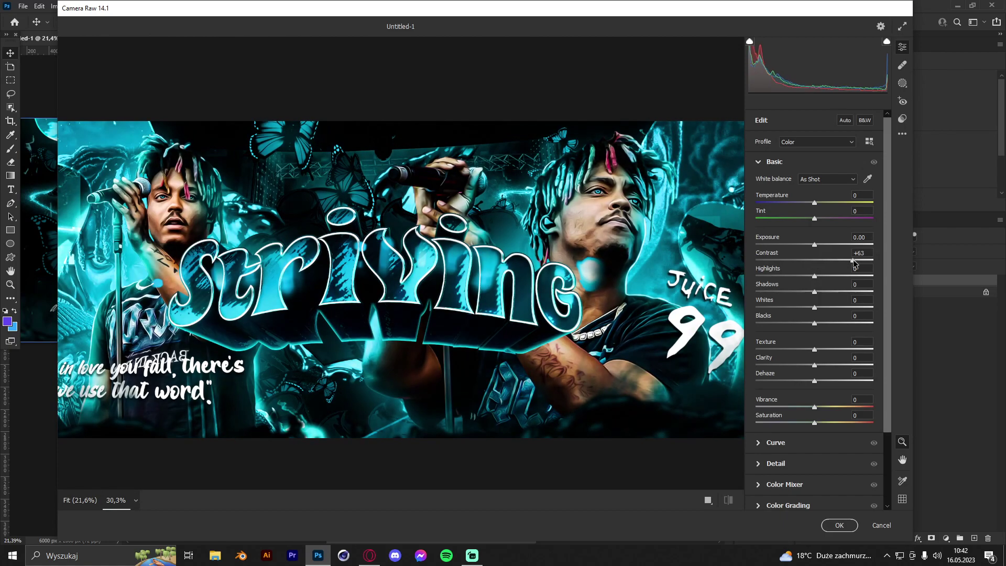
scroll(482, 220, "down", 5)
scroll(482, 220, "up", 4)
key("ctrl+z")
left_click_drag(815, 260, 809, 326)
double_click(812, 245)
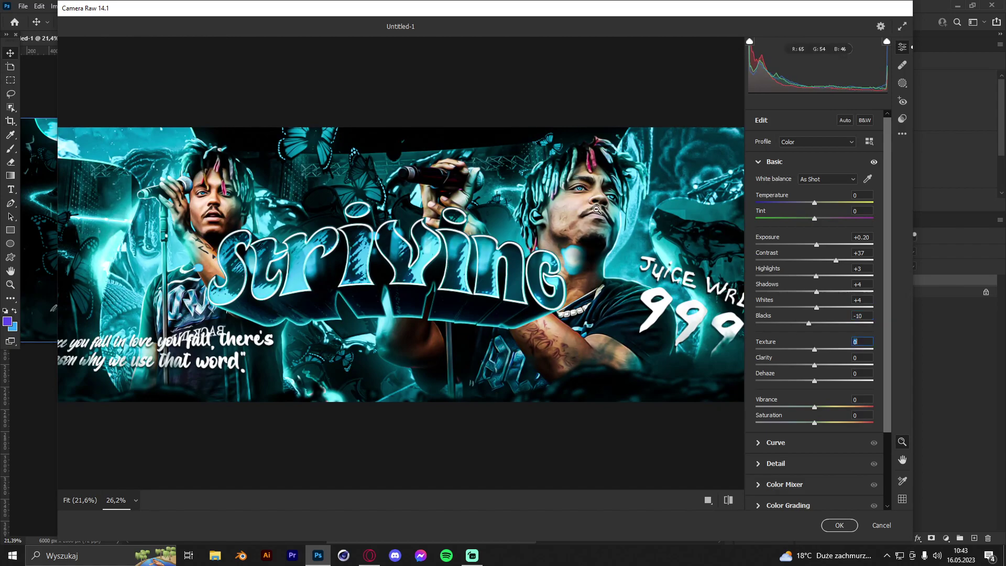
- Set both Texture and Clarity of the banner to +10
scroll(614, 210, "up", 3)
left_click(814, 349)
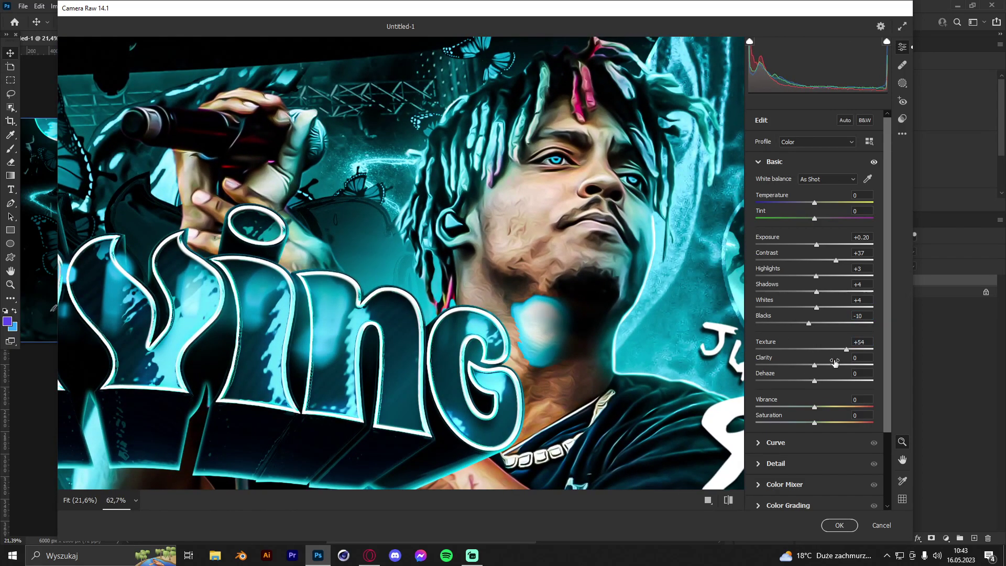
left_click_drag(816, 367, 823, 366)
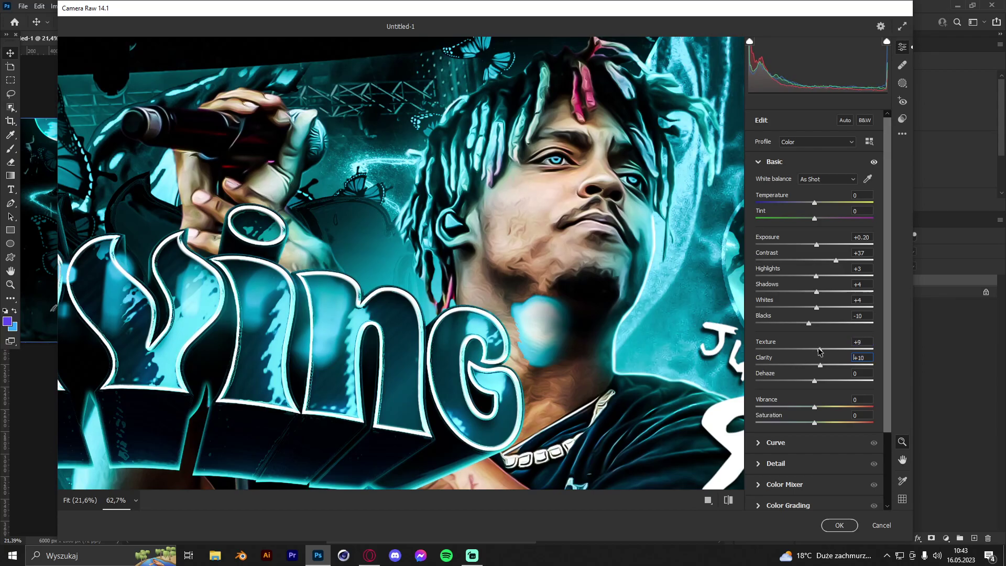
scroll(452, 232, "down", 5)
scroll(471, 255, "up", 3)
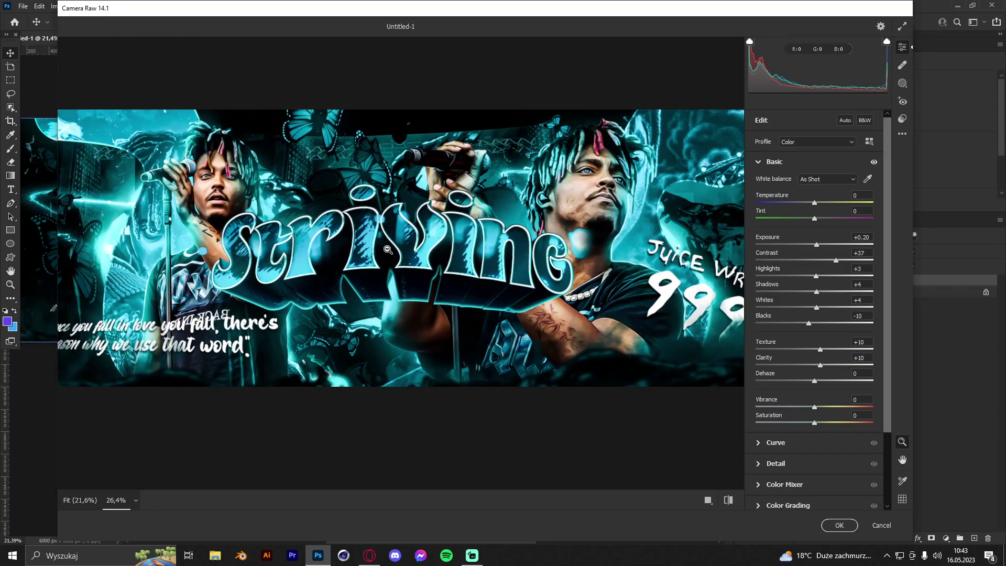
- Adjust the banner's tone curve
left_click(782, 448)
left_click_drag(815, 359, 812, 390)
- Set the detail adjustments to Noise Reduction 50 and Sharpening 70, judging them on the portrait
left_click(759, 425)
scroll(651, 154, "up", 5)
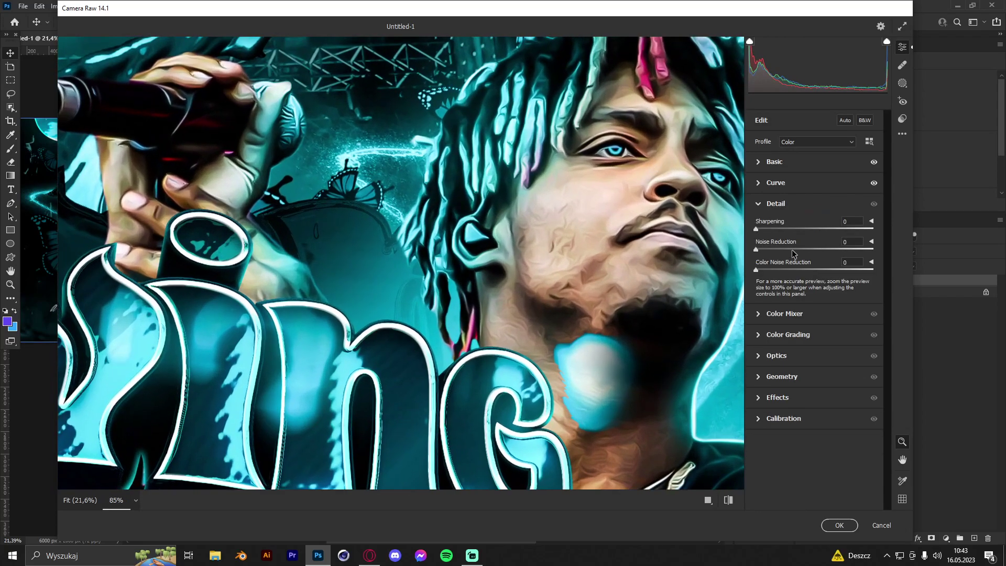
left_click(837, 249)
left_click(821, 250)
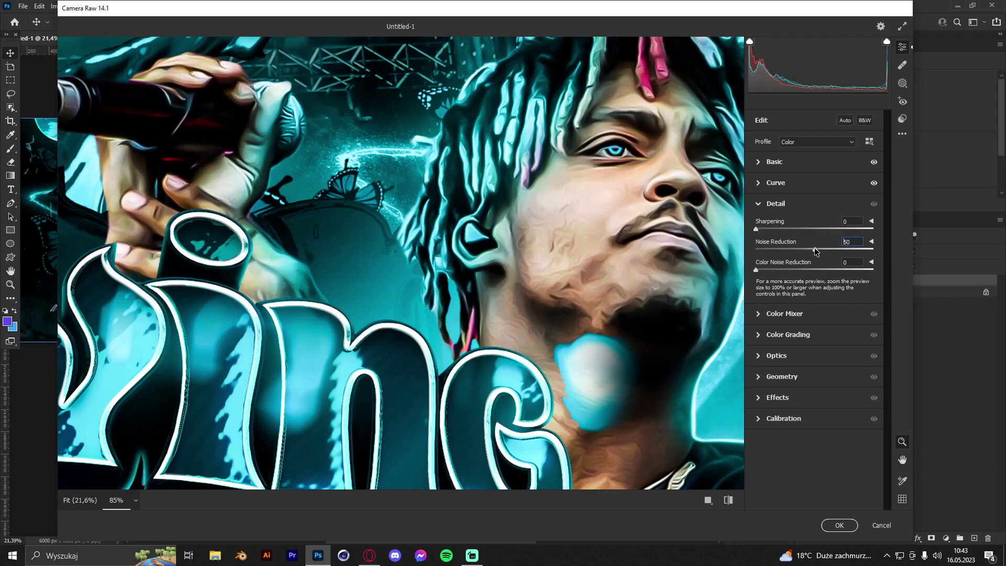
left_click_drag(802, 228, 833, 230)
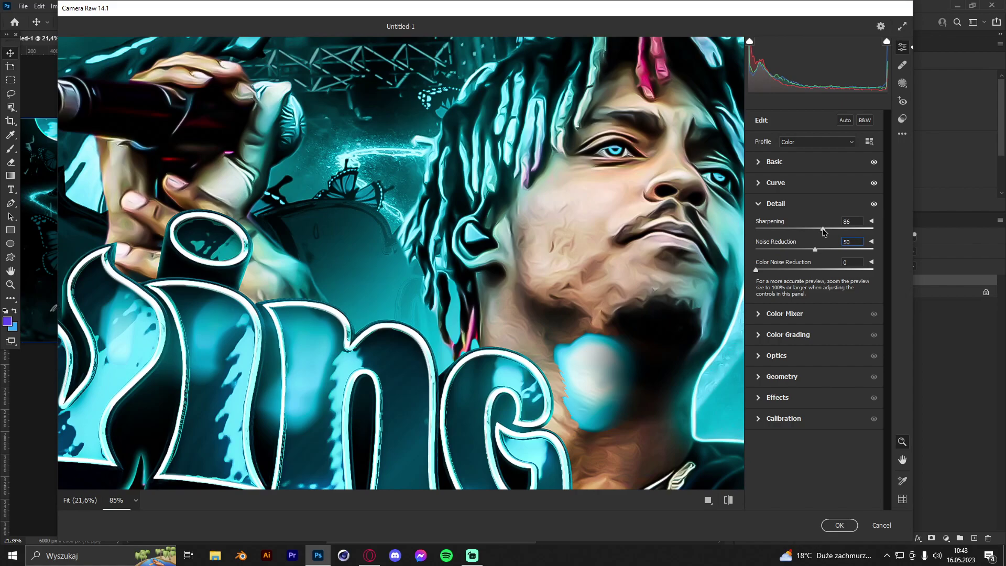
left_click_drag(497, 203, 456, 207)
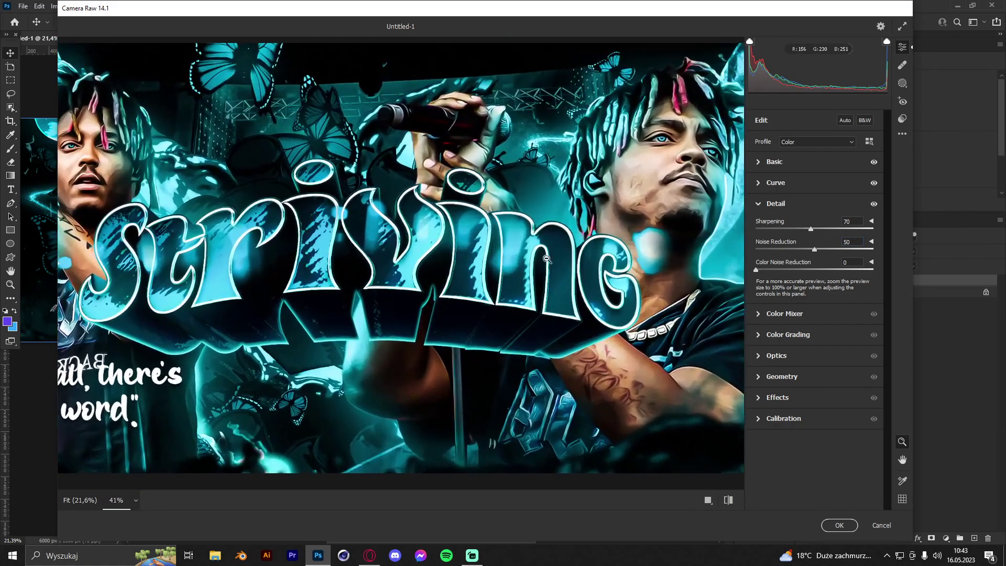
- Examine the banner's colours alongside the Color Mixer hue settings
left_click(755, 313)
left_click(765, 414)
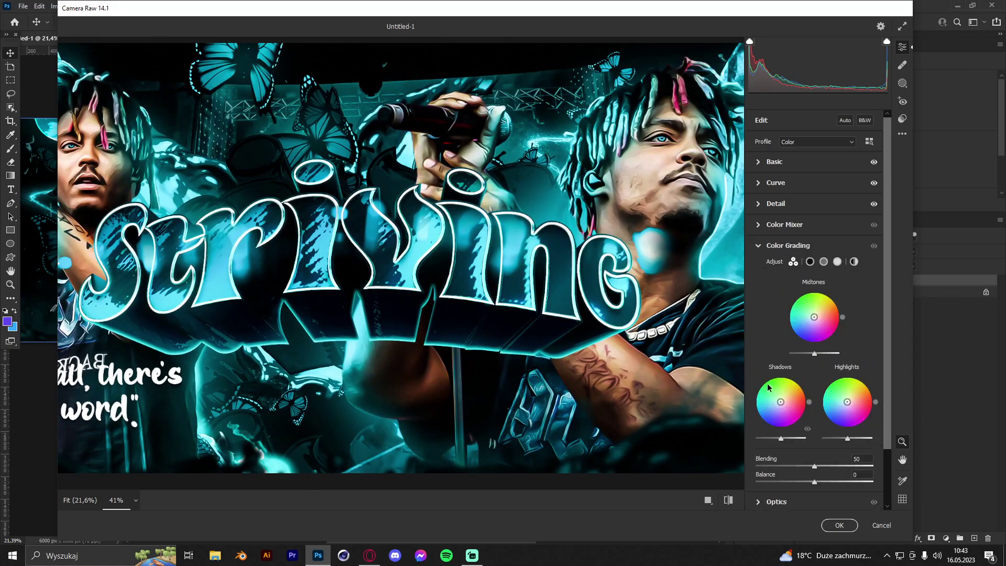
left_click(759, 226)
scroll(576, 214, "down", 5)
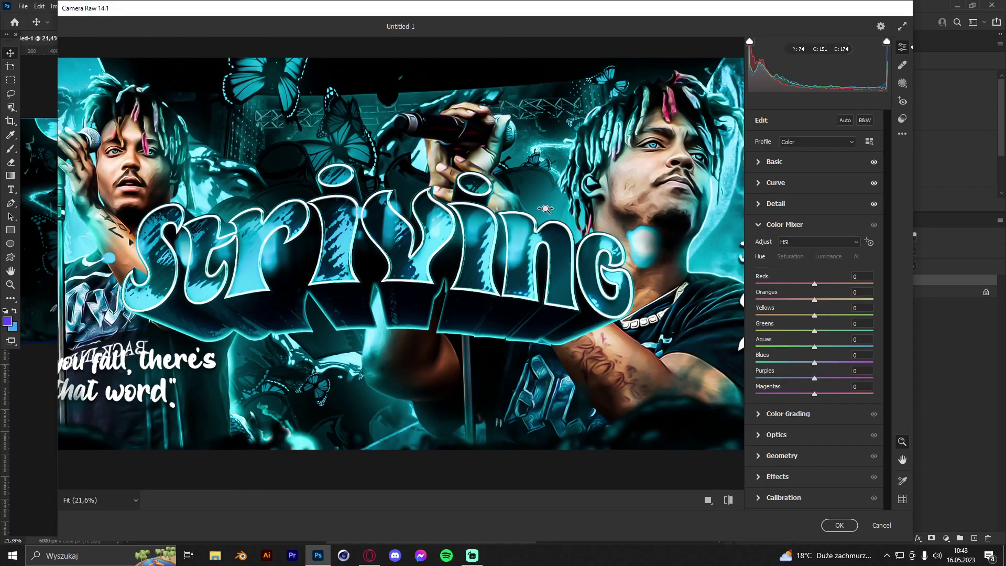
scroll(575, 213, "up", 5)
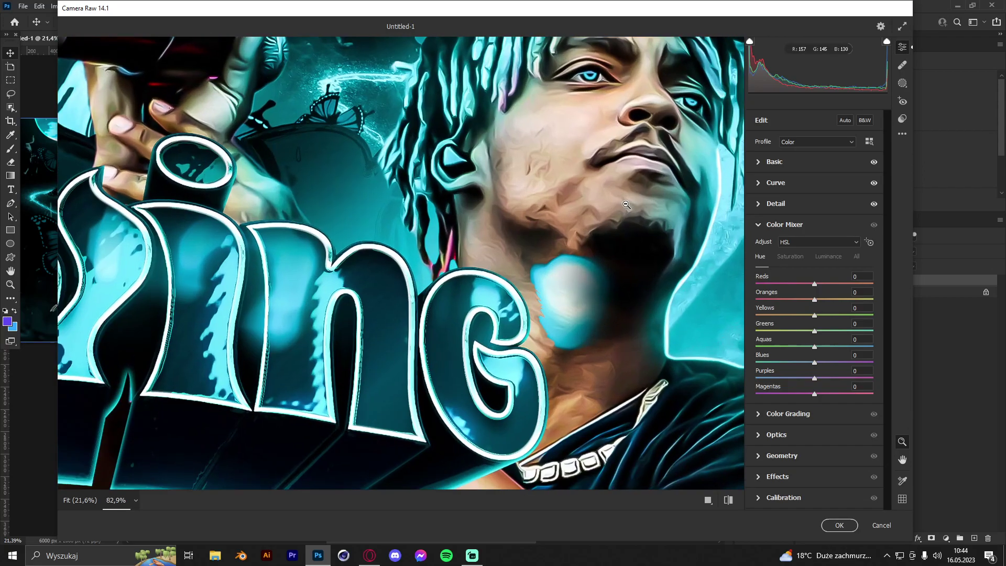
scroll(486, 231, "down", 4)
scroll(487, 231, "up", 3)
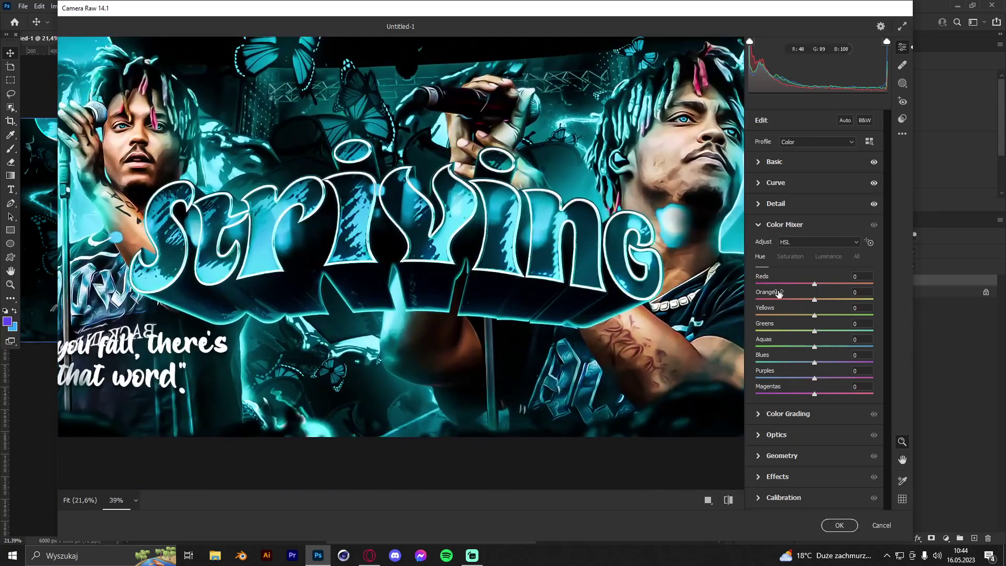
left_click(760, 225)
- Color grade the midtones with hue 203 and saturation 34, and shift the shadows toward blue
left_click(761, 246)
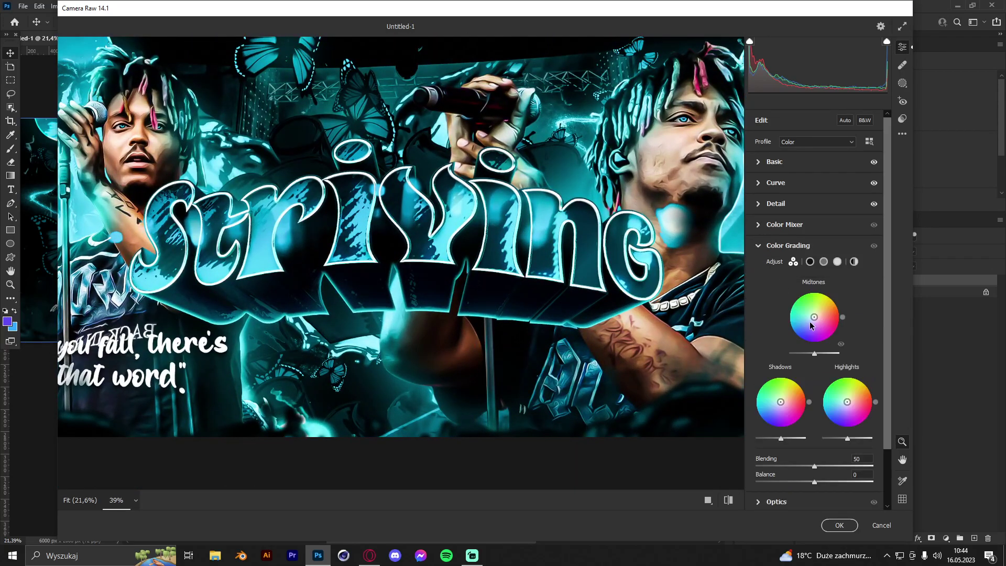
scroll(498, 245, "down", 4)
scroll(537, 227, "up", 3)
left_click_drag(813, 318, 807, 319)
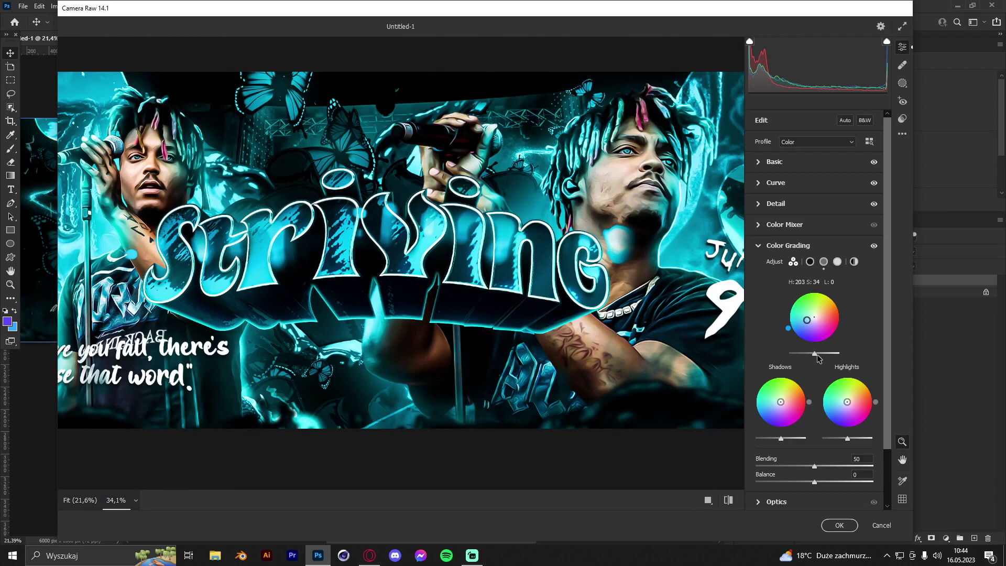
left_click_drag(780, 402, 775, 405)
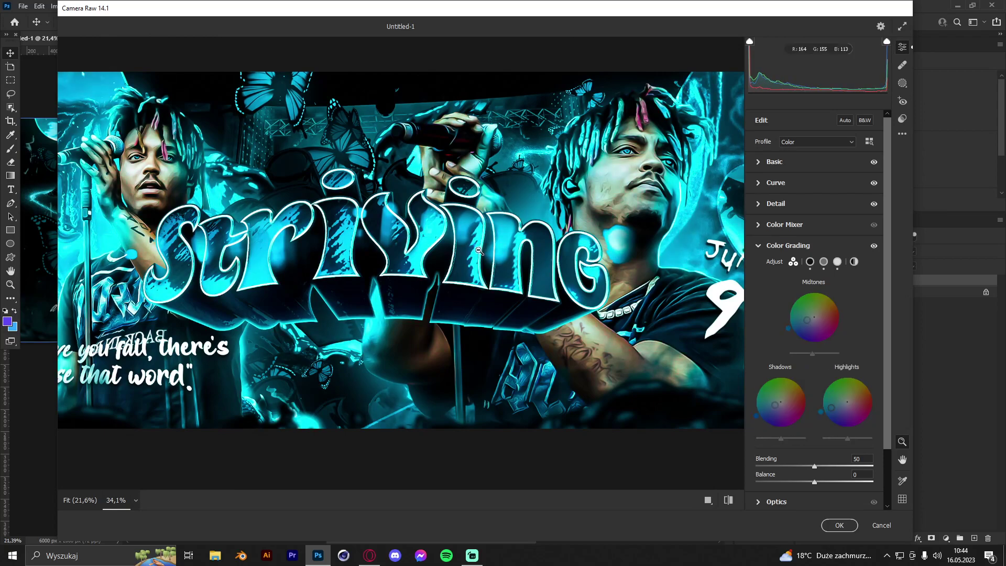
- Undo the highlights tint and grade the highlights with a hue of about 225 and saturation of about 35
scroll(492, 262, "down", 3)
scroll(493, 261, "up", 2)
scroll(493, 262, "down", 3)
key("ctrl+z")
scroll(492, 261, "up", 2)
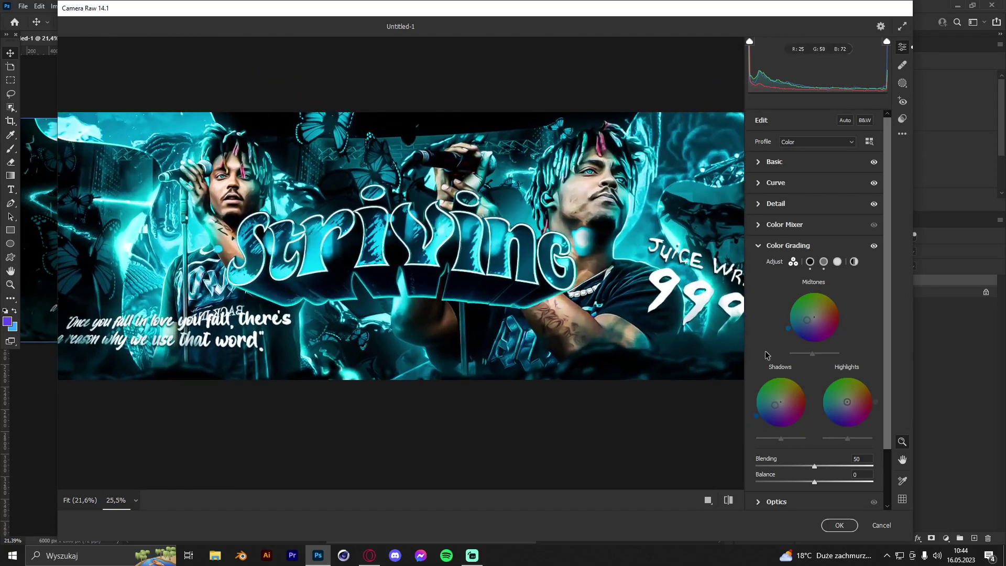
left_click_drag(842, 406, 847, 402)
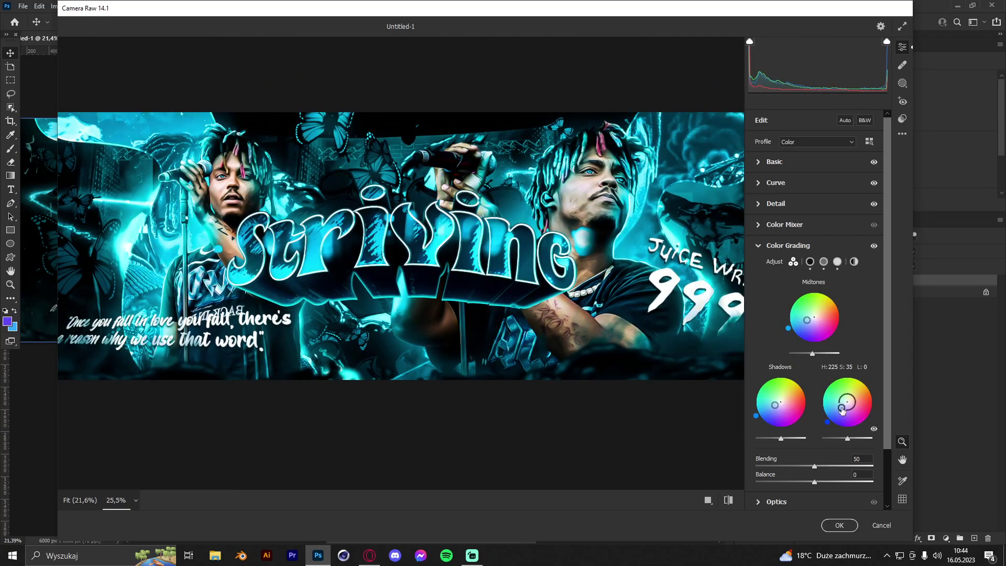
- Try a strong dark vignette, undo it, and set Vignetting to -15 instead
left_click(786, 500)
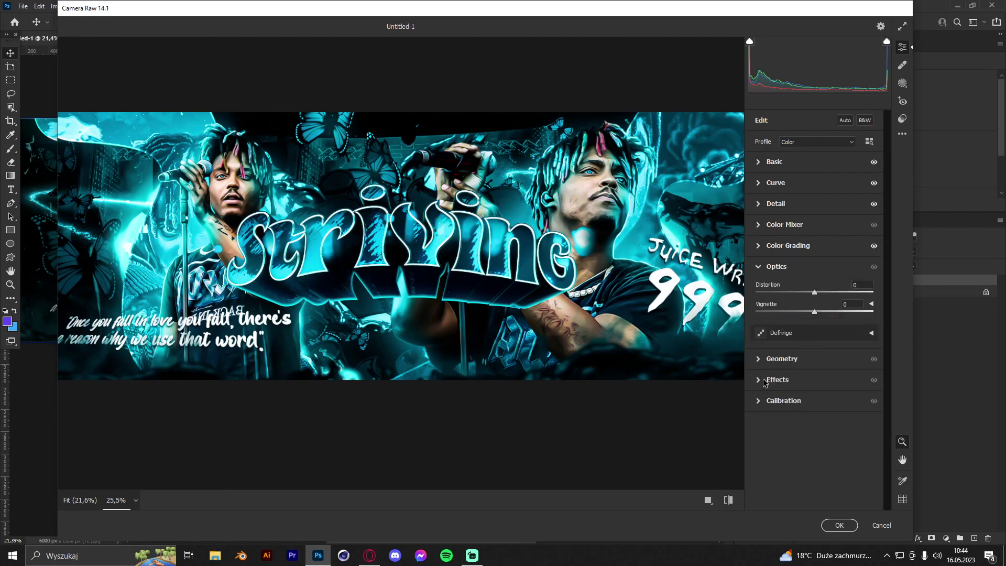
left_click(765, 380)
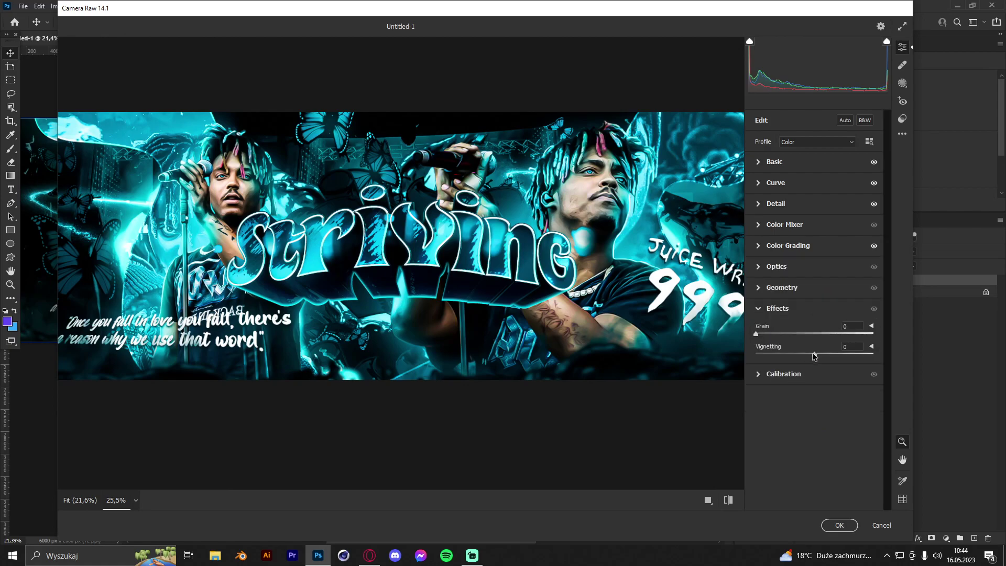
left_click_drag(814, 355, 783, 355)
left_click_drag(516, 256, 553, 251)
key("ctrl+z")
left_click_drag(431, 210, 393, 219)
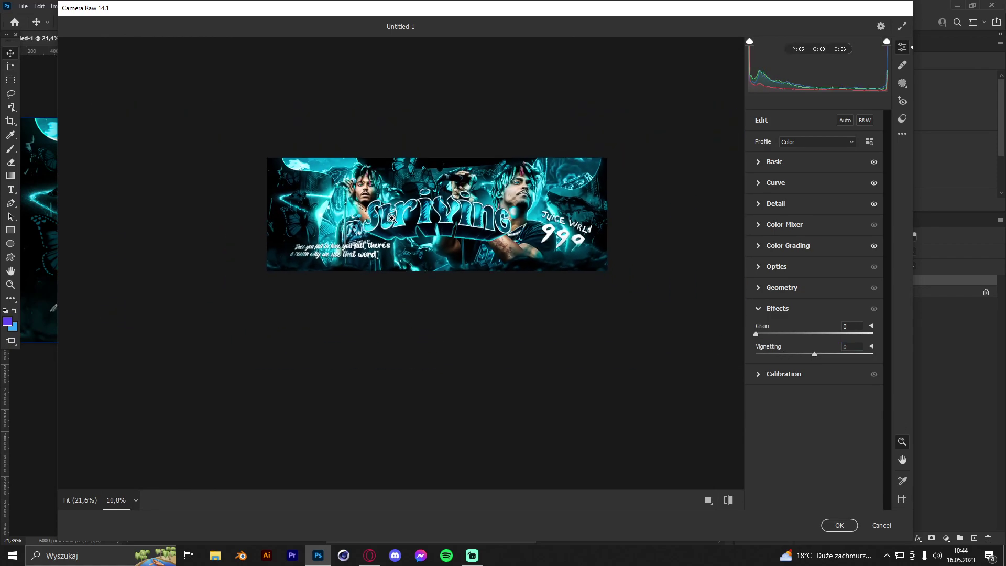
left_click_drag(463, 197, 476, 222)
scroll(475, 222, "up", 3)
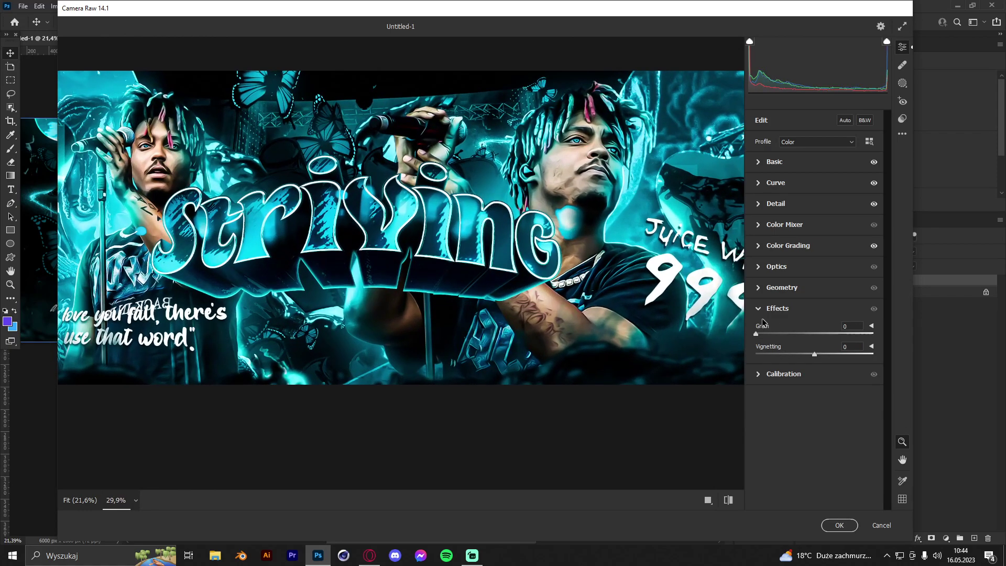
mouse_move(810, 356)
left_mouse_down()
mouse_move(789, 355)
mouse_move(817, 356)
mouse_move(805, 355)
left_mouse_up()
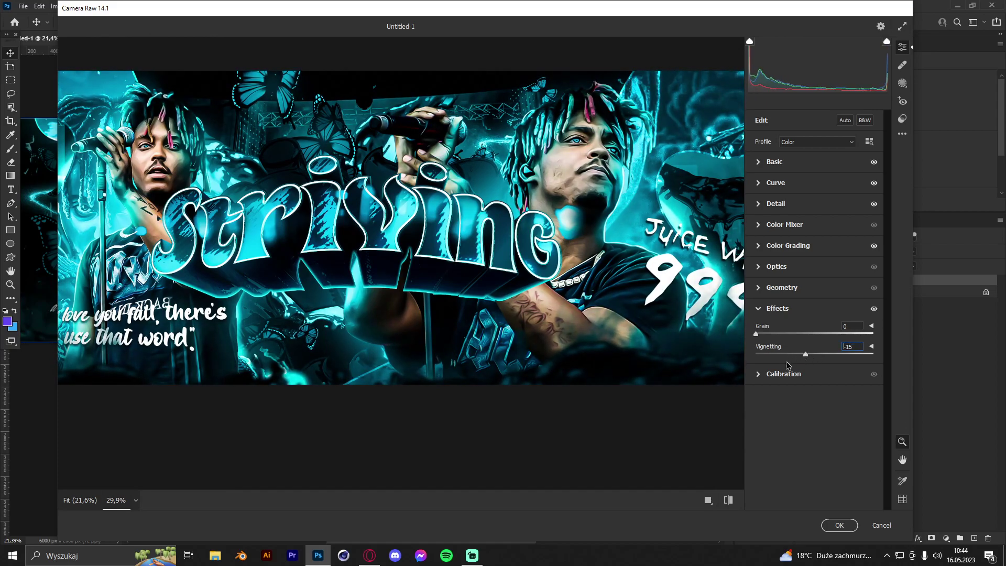
- Adjust the calibration's shadow tint and the colour primaries, and apply the Camera Raw filter to the layer
left_click(756, 372)
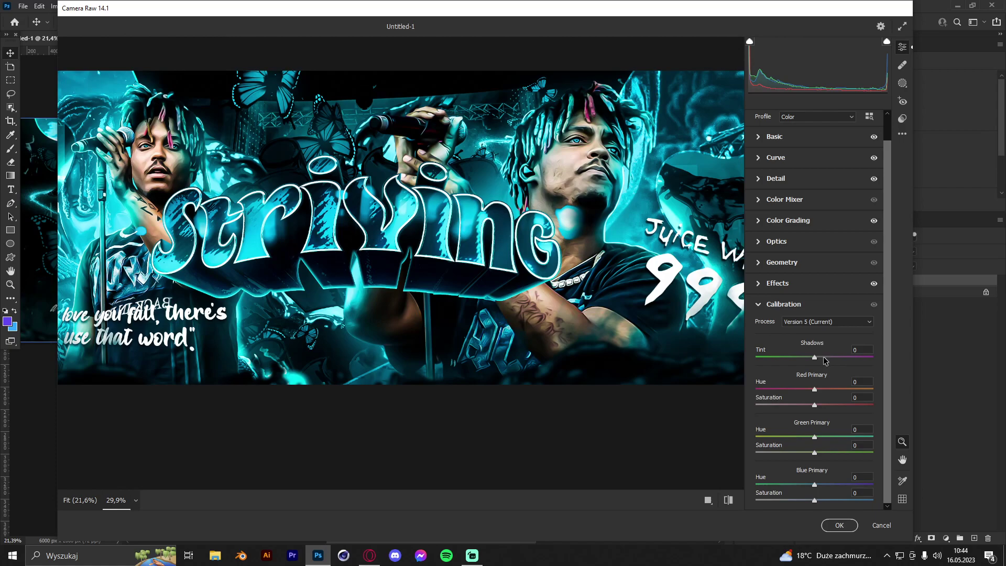
mouse_move(833, 361)
left_mouse_down()
mouse_move(861, 363)
mouse_move(845, 361)
left_mouse_up()
left_click_drag(814, 388, 807, 501)
left_click(814, 437)
left_click(815, 485)
left_click(839, 525)
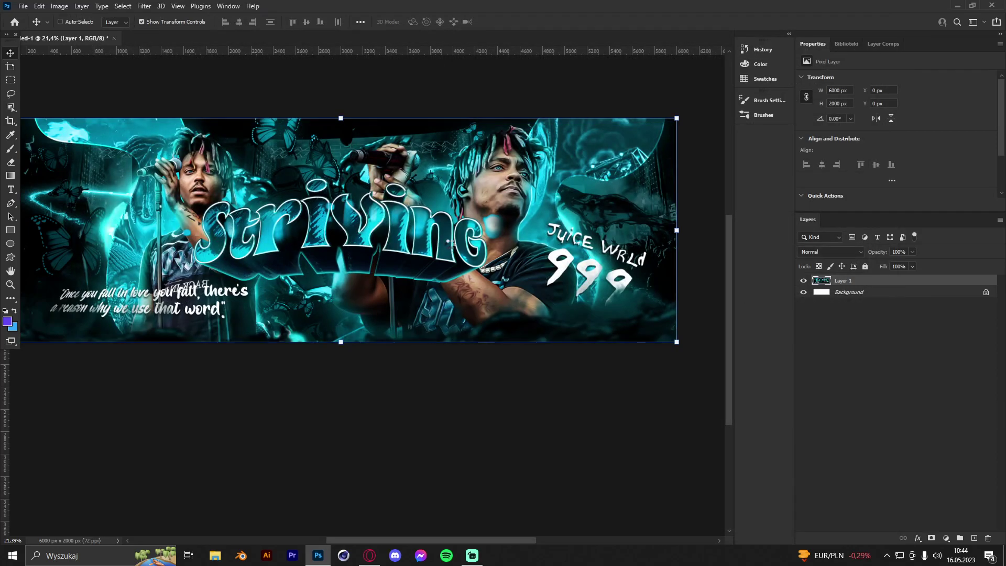
- Check the filtered banner zoomed out and close up
key("z")
scroll(401, 200, "down", 3)
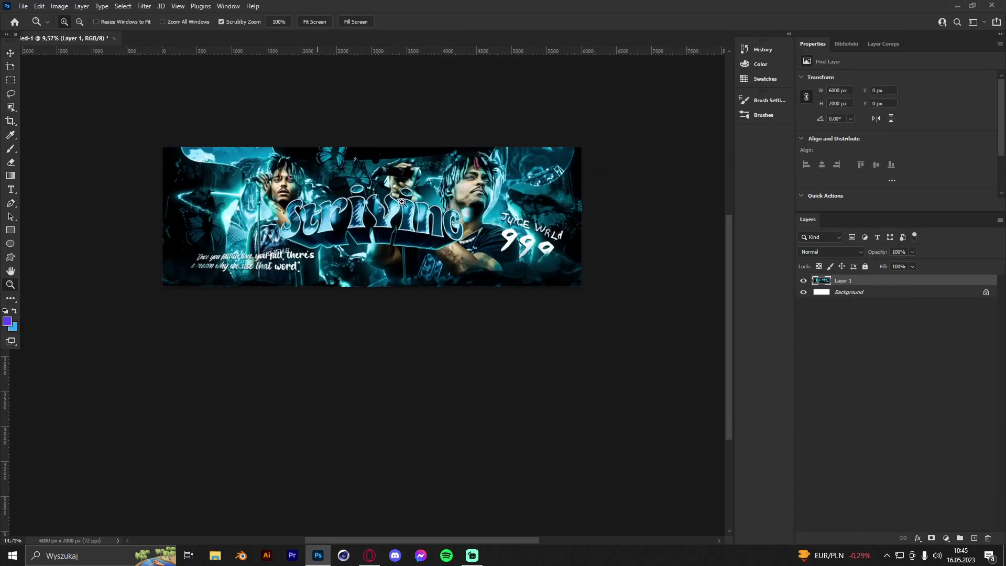
scroll(402, 202, "up", 3)
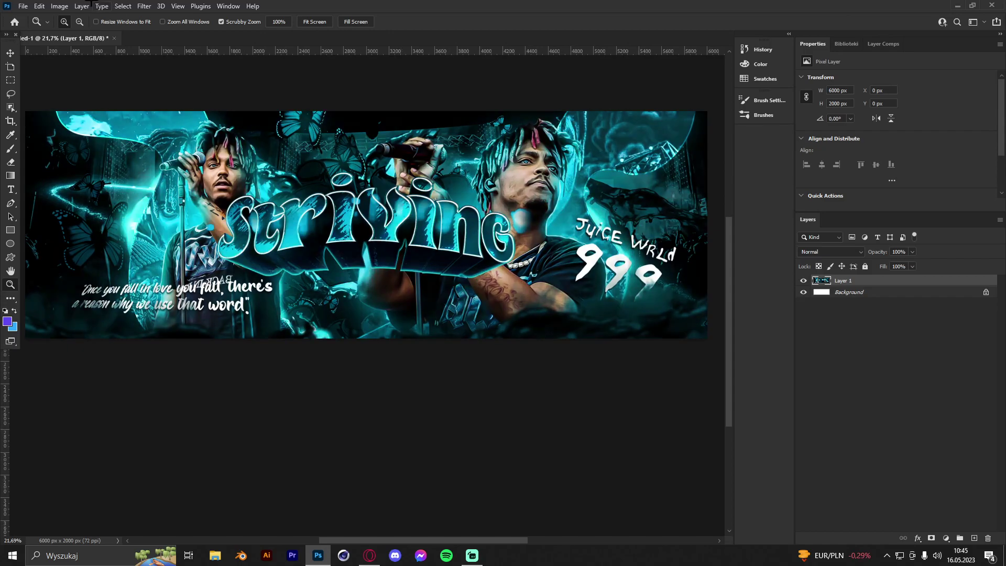
- Redo the Camera Raw filter on the banner layer and check the graded image up close and in full
left_click(44, 6)
left_click(46, 27)
left_click_drag(433, 176, 410, 180)
scroll(410, 181, "up", 8)
scroll(375, 209, "down", 5)
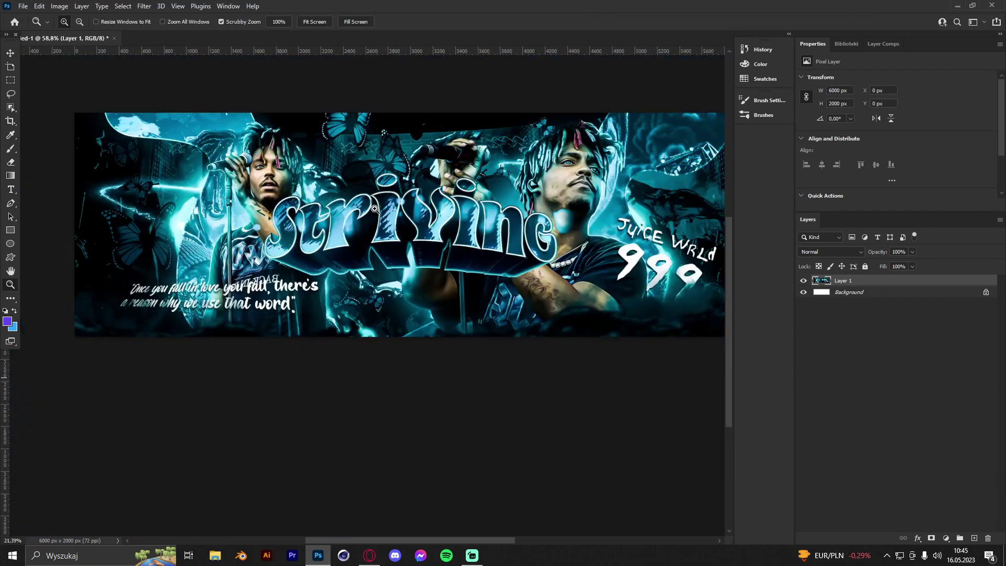
scroll(375, 209, "down", 4)
scroll(397, 200, "up", 4)
scroll(415, 202, "up", 1)
scroll(408, 203, "up", 1)
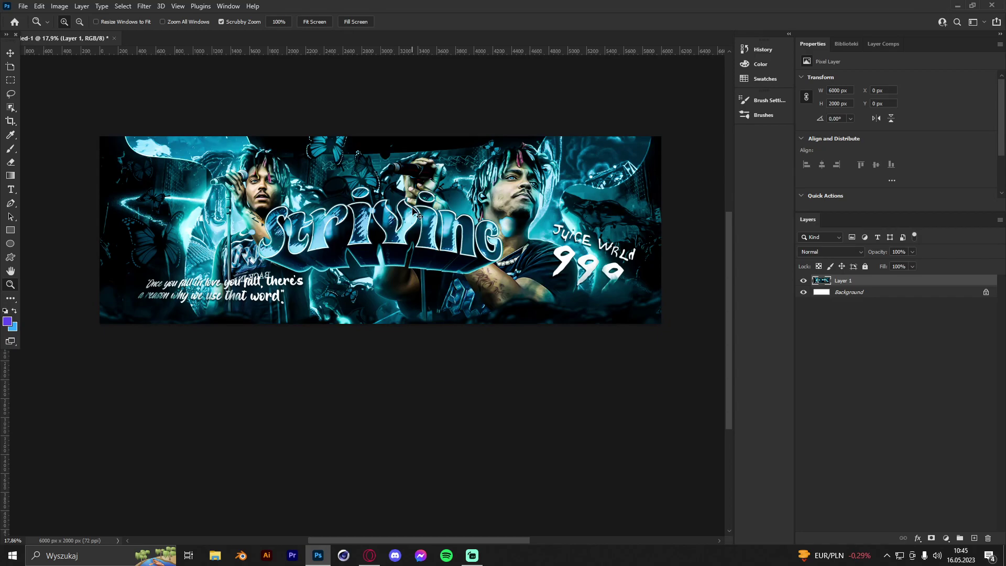
- Duplicate the color-corrected banner layer
key("ctrl+j")
scroll(414, 210, "up", 2)
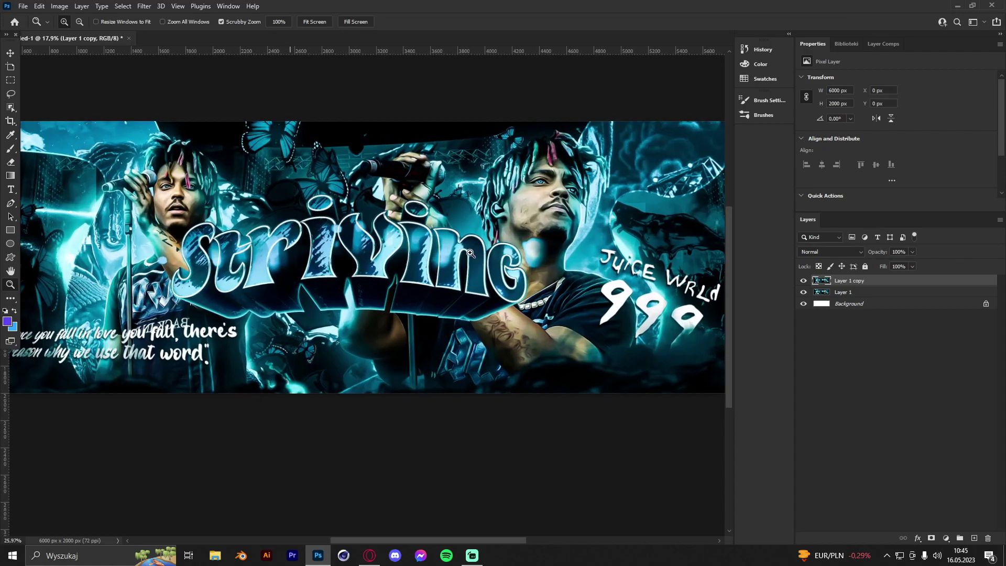
left_click(144, 6)
mouse_move(162, 131)
left_click(296, 189)
key("Escape")
- Apply a Gaussian Blur with a radius of 50 pixels to the duplicated banner layer
left_click(154, 5)
mouse_move(163, 131)
left_click(296, 178)
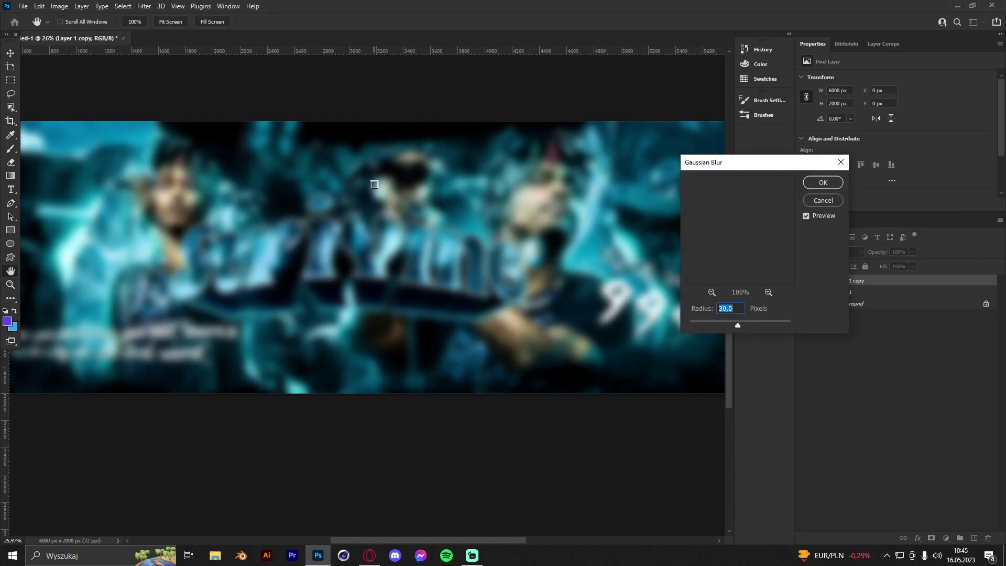
type("50")
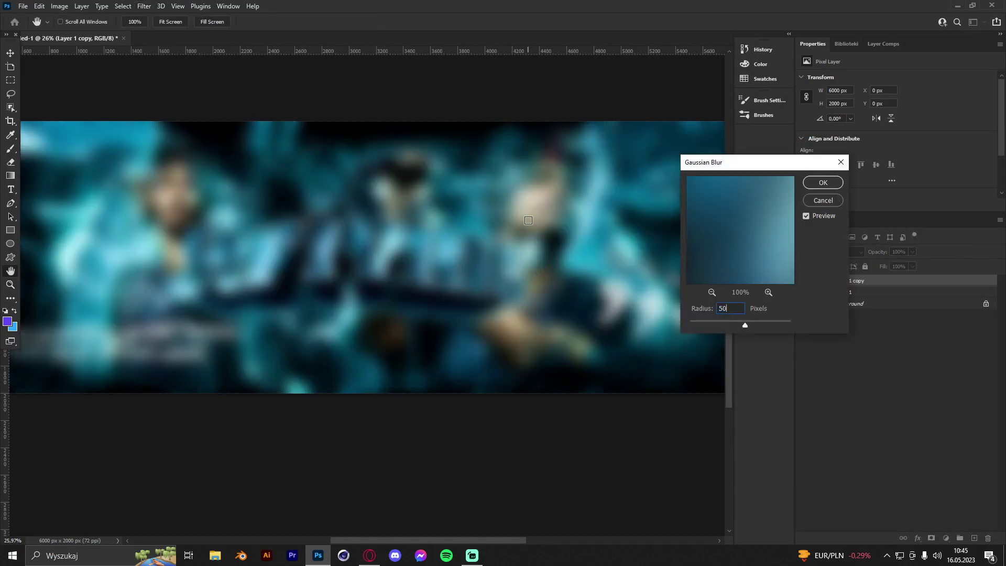
left_click(834, 181)
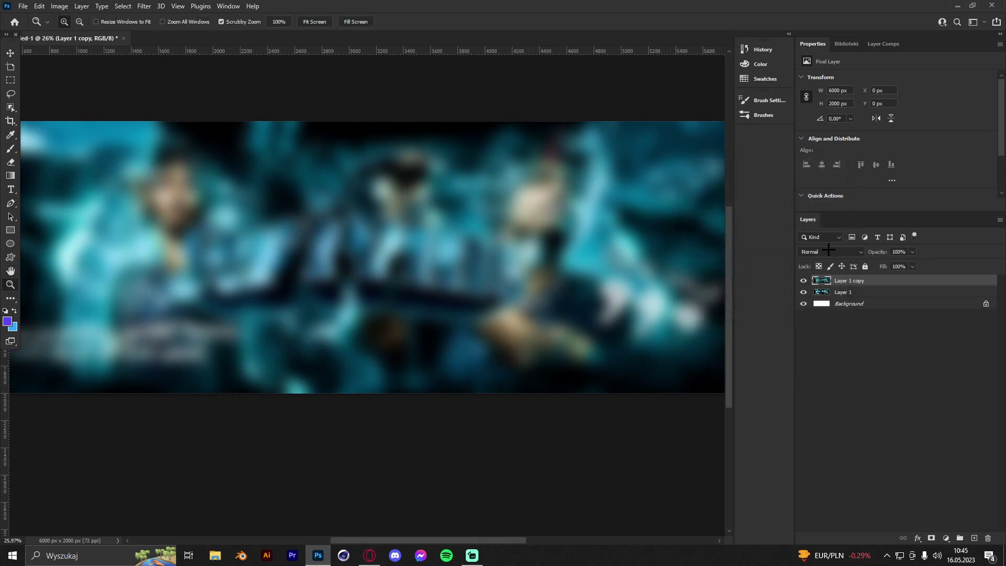
- Blend the blurred copy as Lighter Color at 50% opacity and compare the banner with and without the glow
left_click(828, 250)
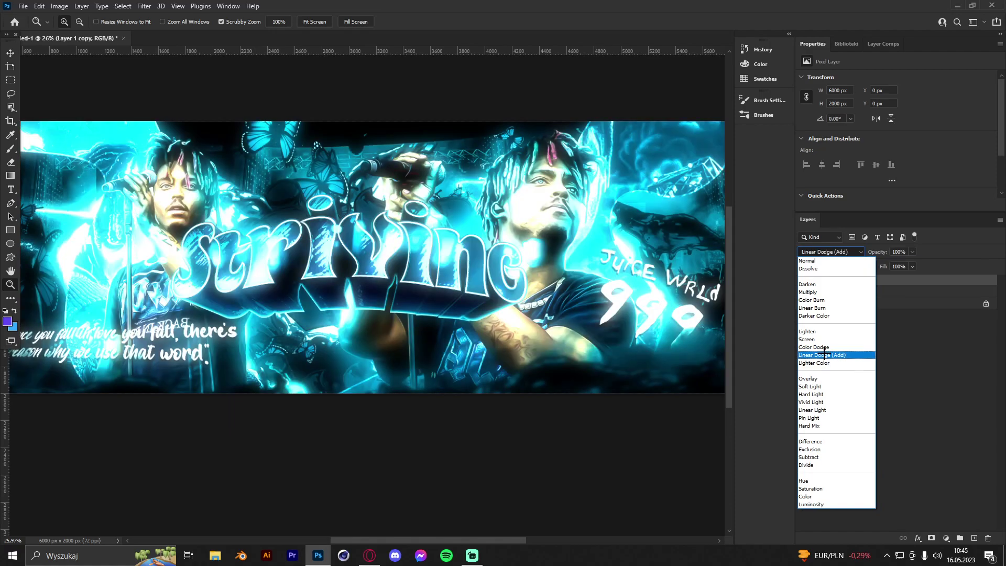
left_click(821, 363)
left_click(881, 252)
type("50")
mouse_move(438, 239)
left_mouse_down()
mouse_move(362, 242)
mouse_move(502, 242)
mouse_move(423, 227)
left_mouse_up()
key("v")
left_click(803, 281)
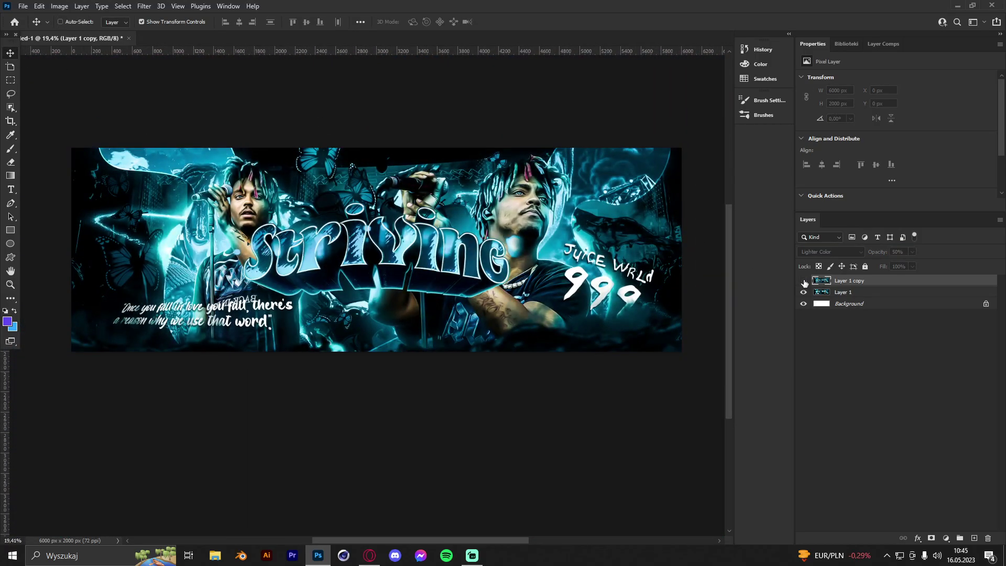
left_click(804, 282)
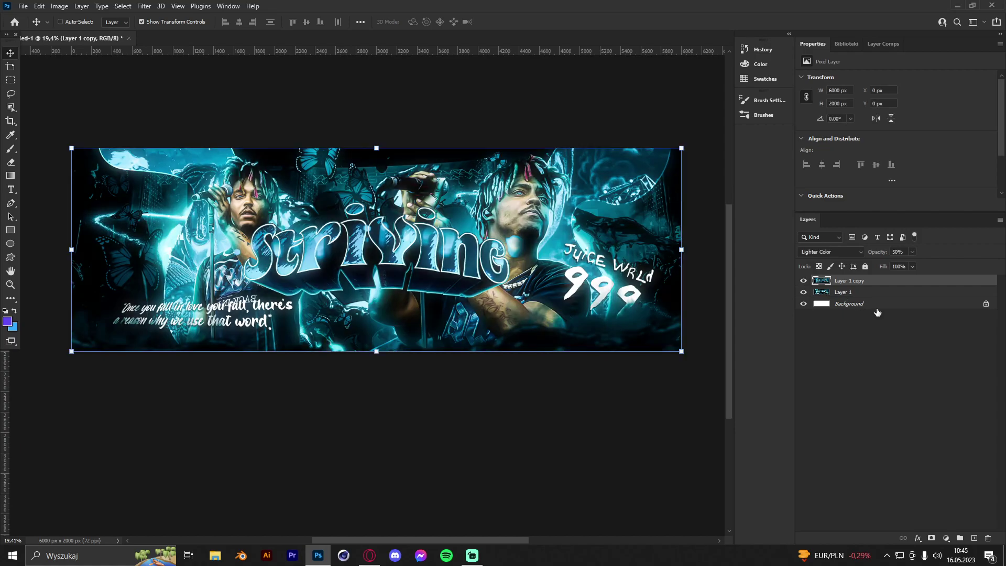
- Unlock the background to group it with both banner layers, and stamp the visible artwork onto a new layer
left_click(985, 307)
left_click(903, 282, "shift")
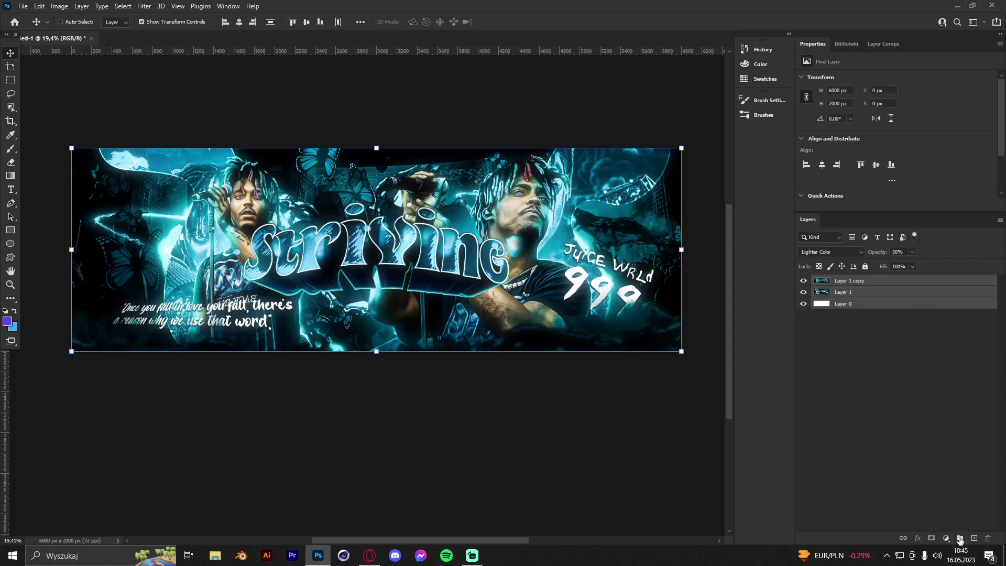
left_click(959, 538)
key("ctrl+shift+alt+e")
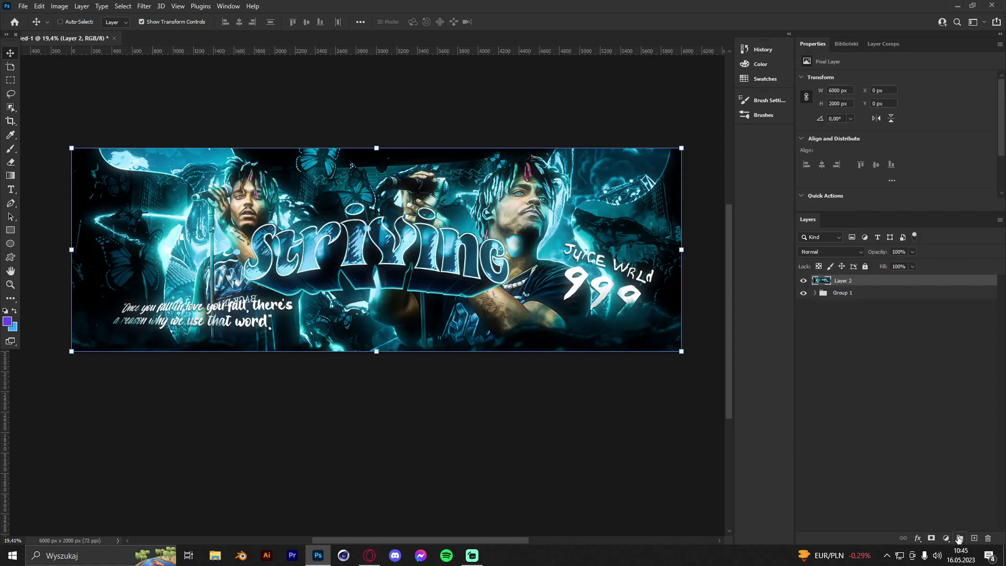
- Add noise with an amount of 10% to the merged banner layer
left_click(10, 284)
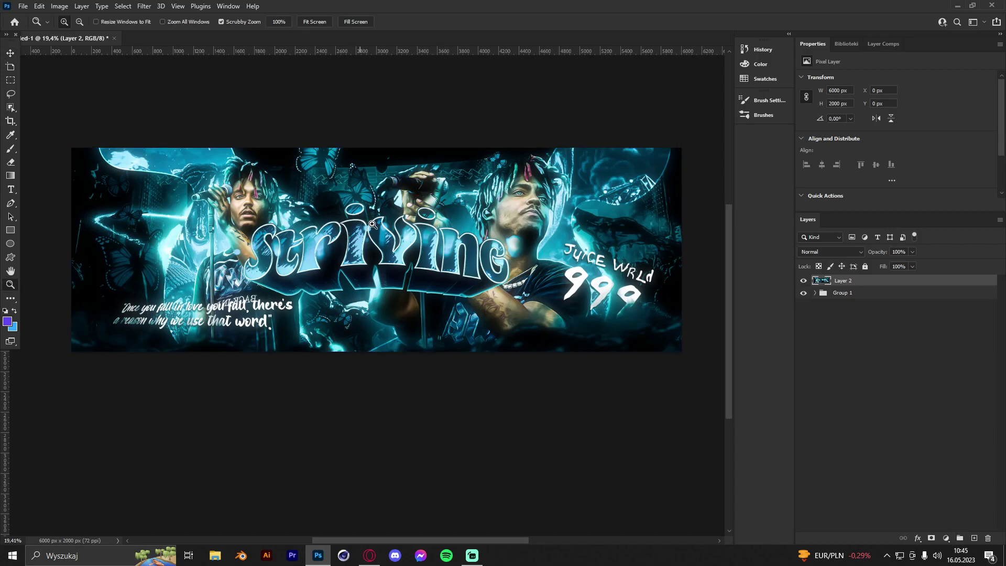
left_click_drag(467, 219, 493, 199)
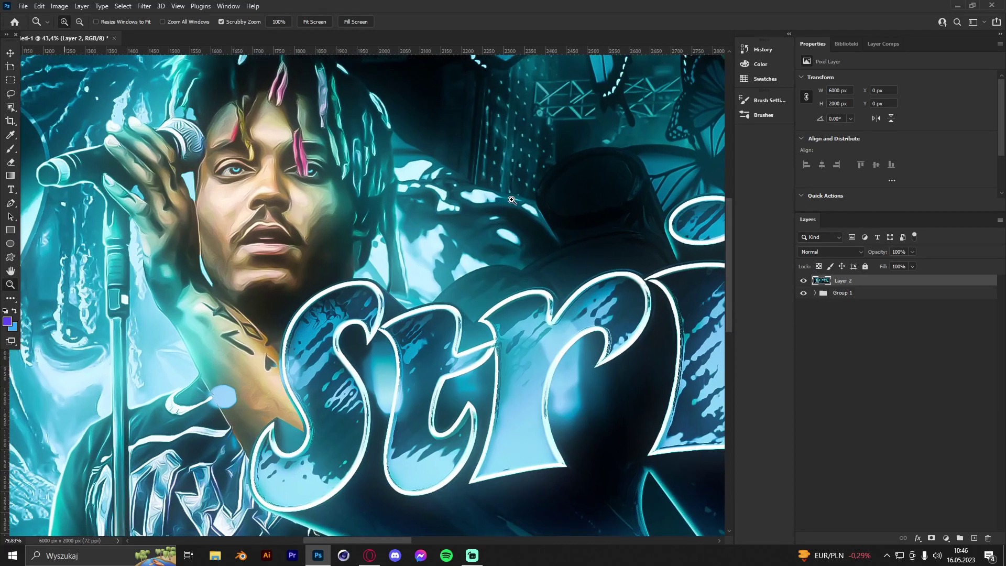
left_click(145, 6)
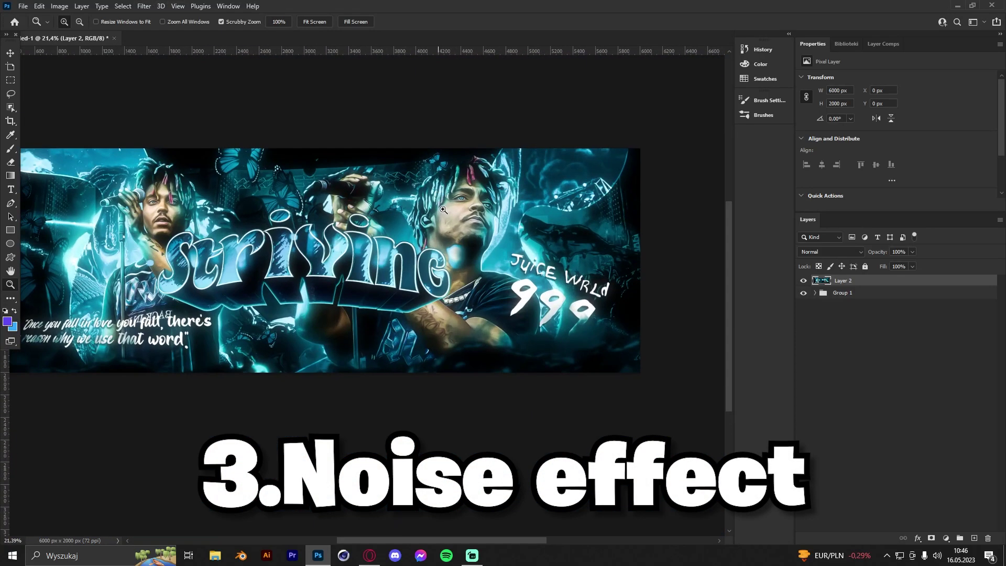
left_click_drag(444, 209, 319, 188)
left_click_drag(383, 205, 298, 210)
left_click_drag(565, 219, 614, 212)
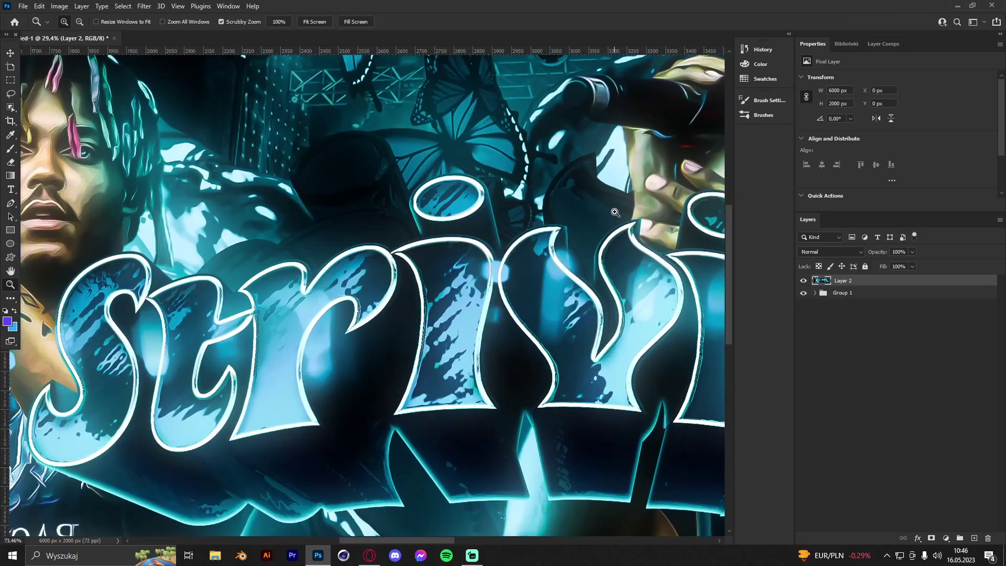
left_click(141, 6)
mouse_move(153, 167)
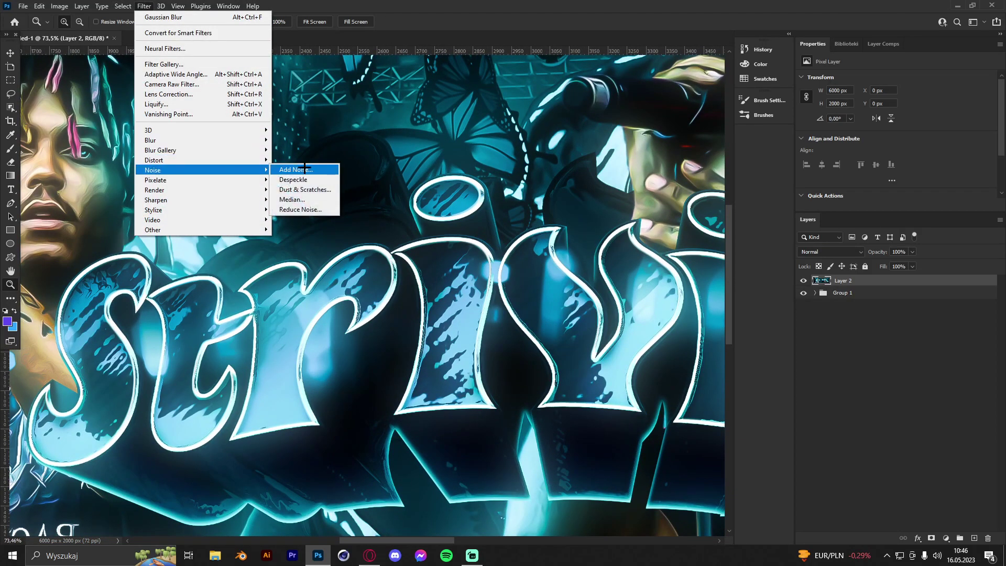
left_click(304, 167)
type("10")
left_click(559, 115)
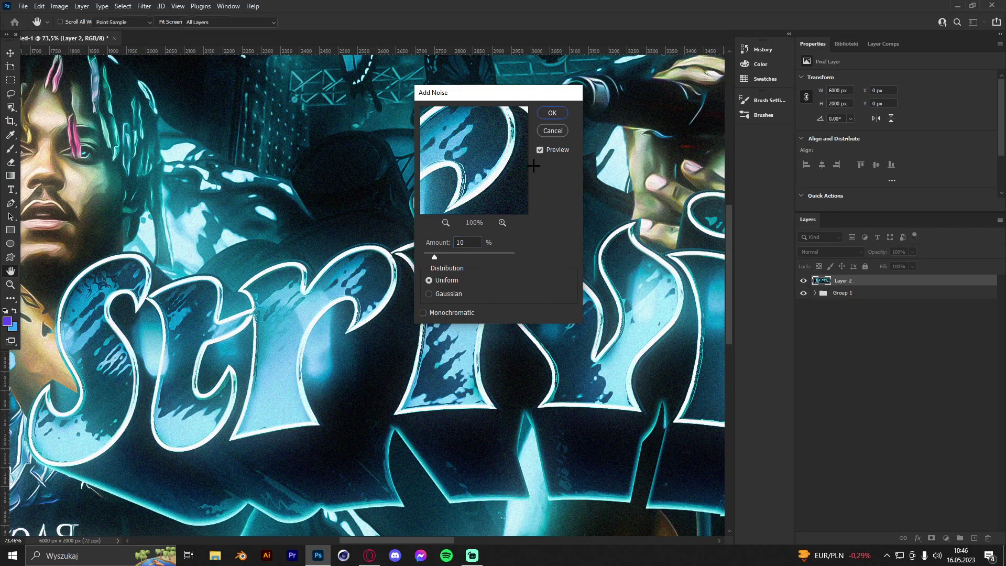
- Examine the noise grain on the banner's lettering and figures, both close up and at full view
left_click_drag(399, 222, 336, 222)
left_click_drag(548, 230, 591, 232)
left_click_drag(503, 198, 389, 219)
left_click_drag(474, 225, 379, 197)
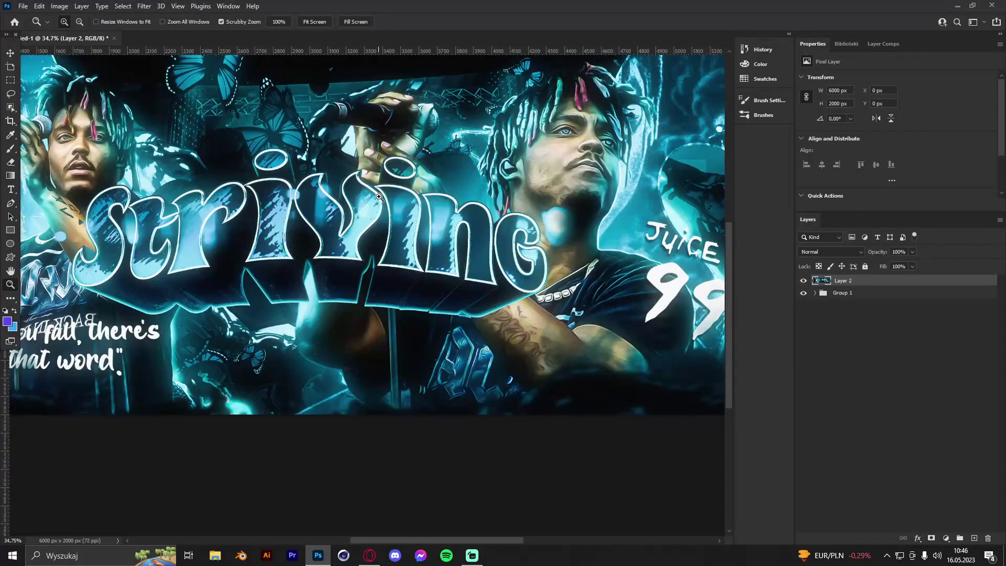
left_click_drag(343, 264, 359, 264)
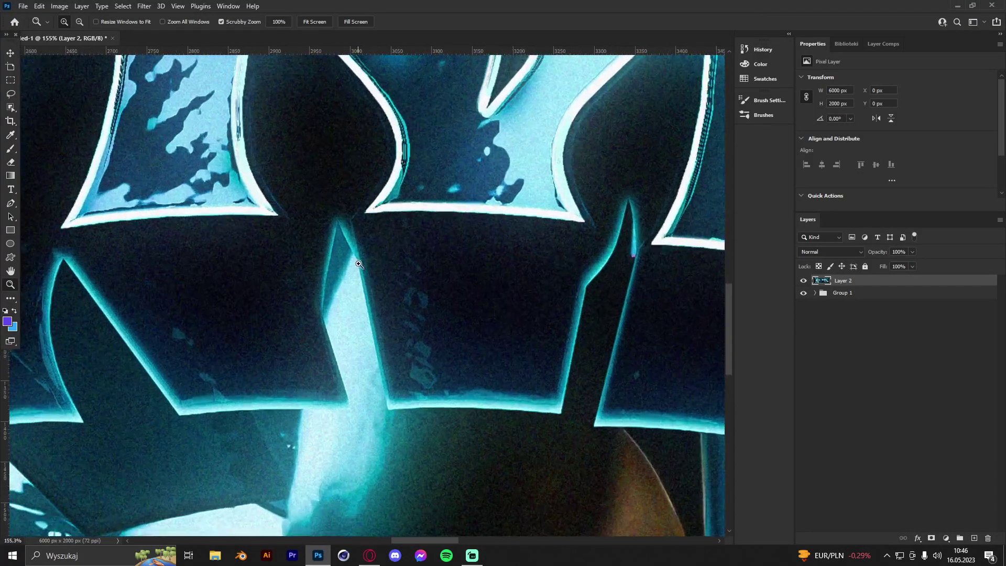
left_click_drag(391, 226, 300, 226)
scroll(449, 231, "up", 2)
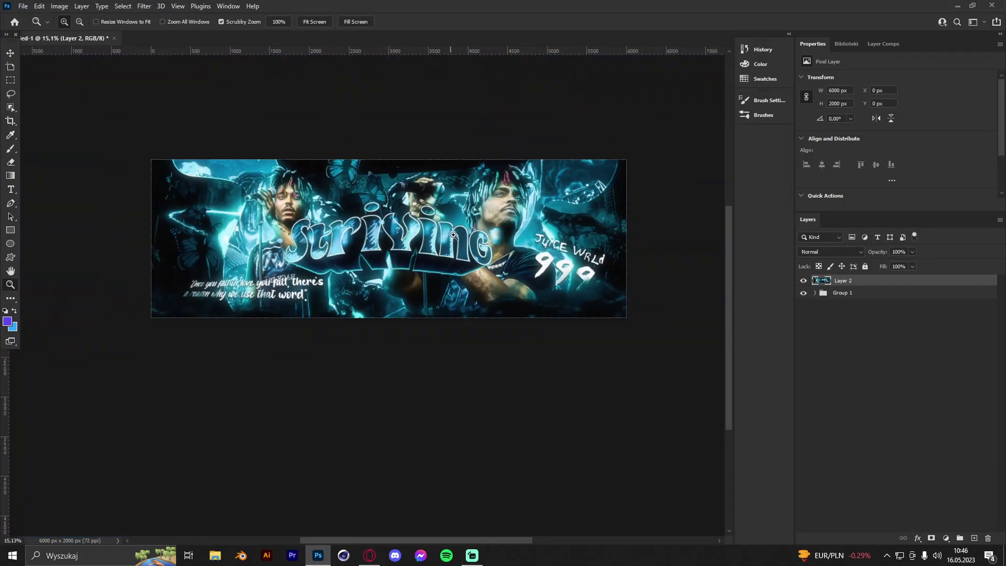
left_click_drag(451, 231, 477, 228)
scroll(465, 231, "up", 1)
left_click_drag(402, 237, 356, 236)
left_click_drag(430, 230, 378, 234)
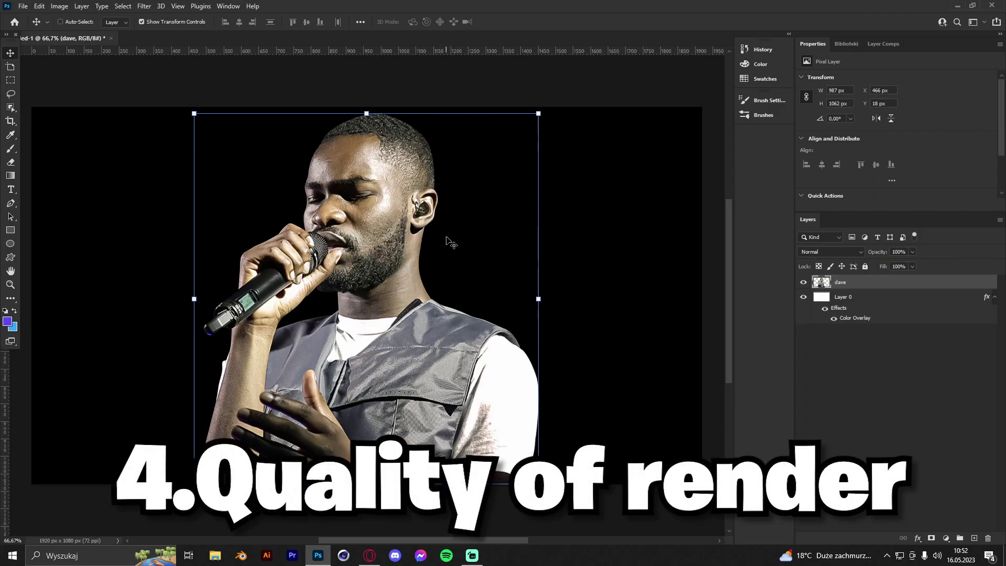
- Examine the image quality of the singer render, checking the skin, beard and ear close up and from a distance
left_click(11, 284)
left_click_drag(371, 199, 472, 225)
left_click_drag(413, 241, 335, 234)
left_click_drag(456, 274, 492, 270)
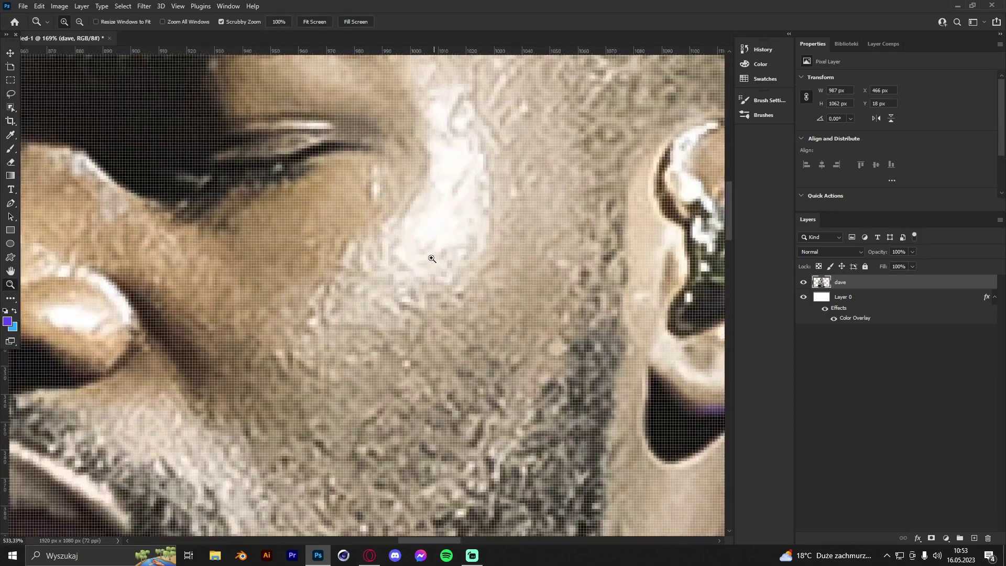
left_click_drag(431, 259, 334, 247)
left_click_drag(431, 211, 503, 207)
left_click_drag(402, 190, 309, 207)
left_click_drag(426, 239, 457, 227)
left_click_drag(396, 213, 356, 215)
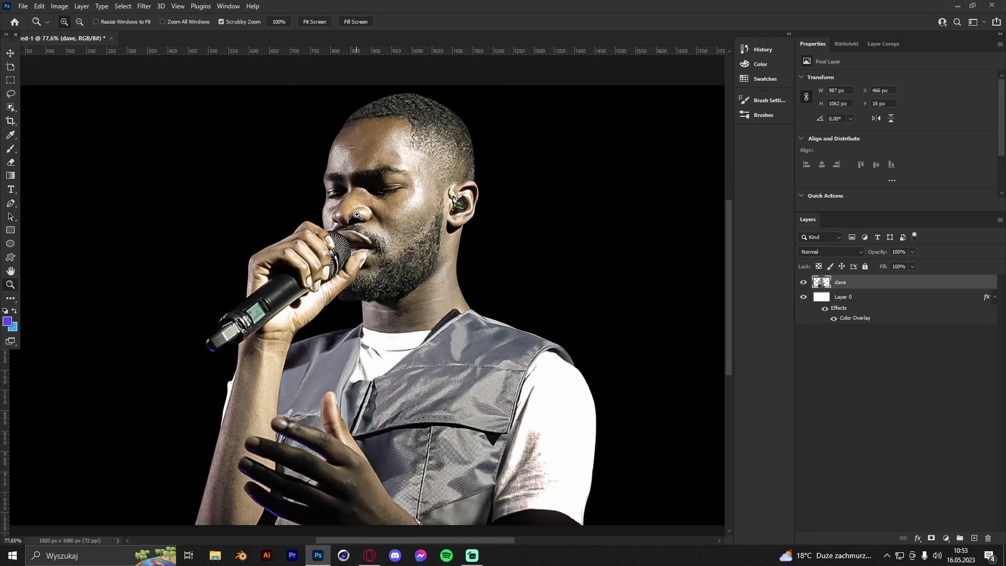
left_click_drag(407, 184, 422, 201)
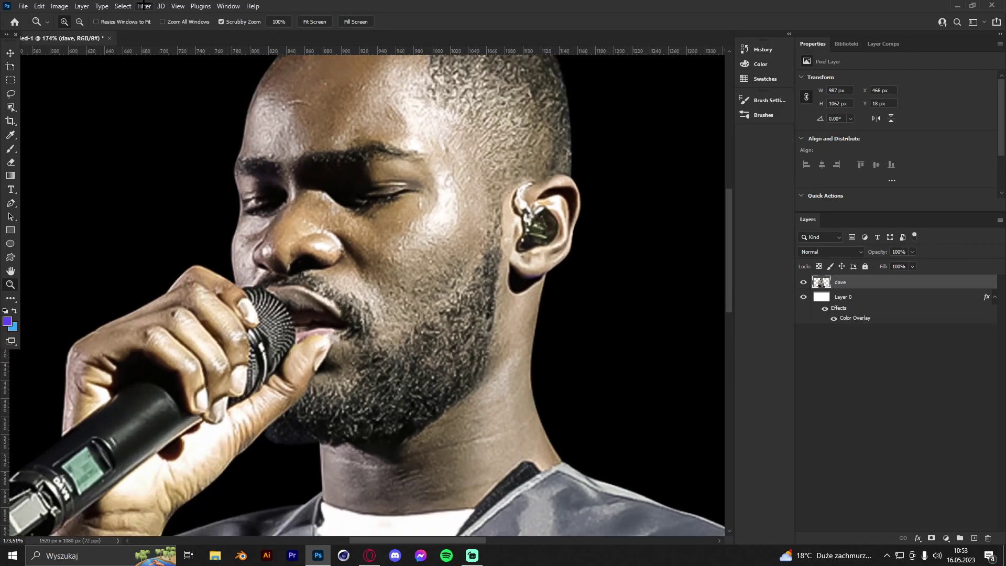
left_click(143, 6)
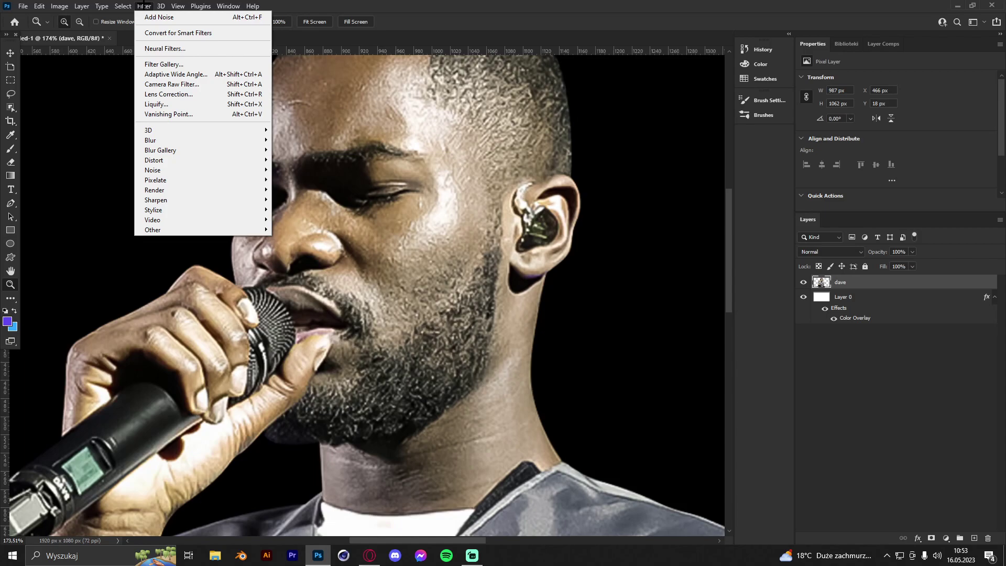
left_click(451, 204)
mouse_move(404, 214)
left_mouse_down()
mouse_move(341, 226)
mouse_move(387, 222)
left_mouse_up()
left_click_drag(406, 222, 484, 212)
scroll(487, 209, "up", 5)
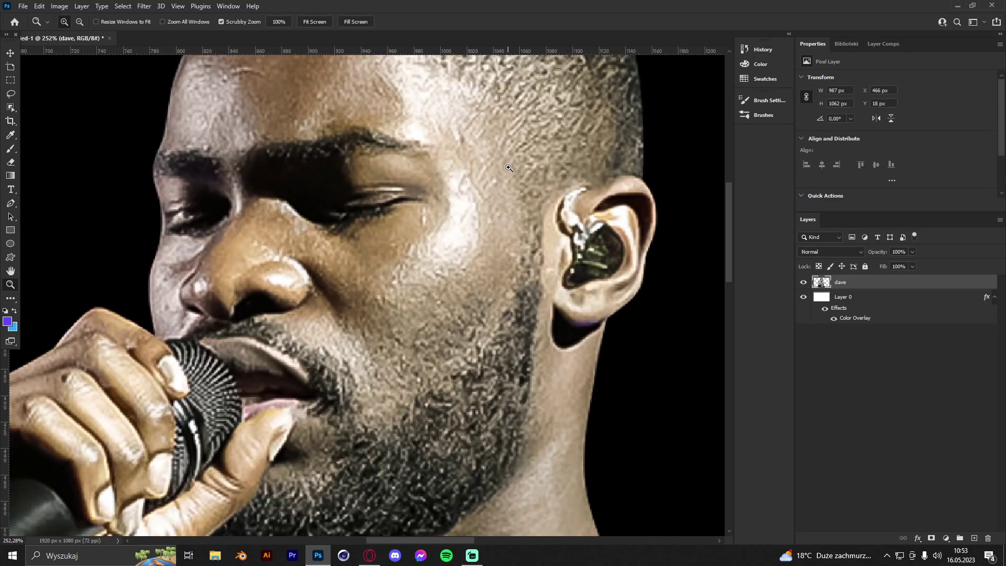
scroll(435, 258, "down", 5)
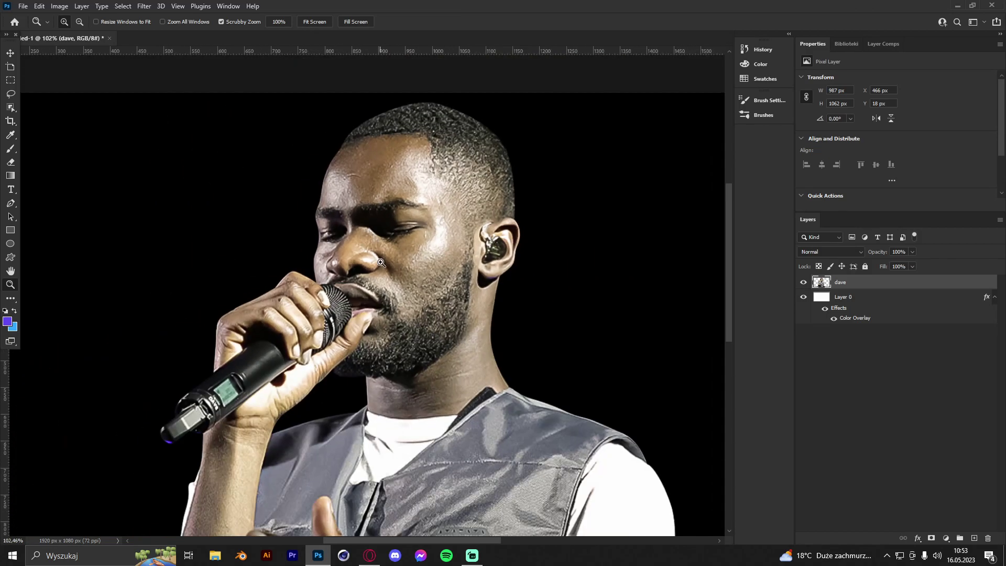
scroll(470, 241, "up", 3)
- Start the Oil Paint filter on the singer render and set its Stylization to 3,9
left_click(143, 6)
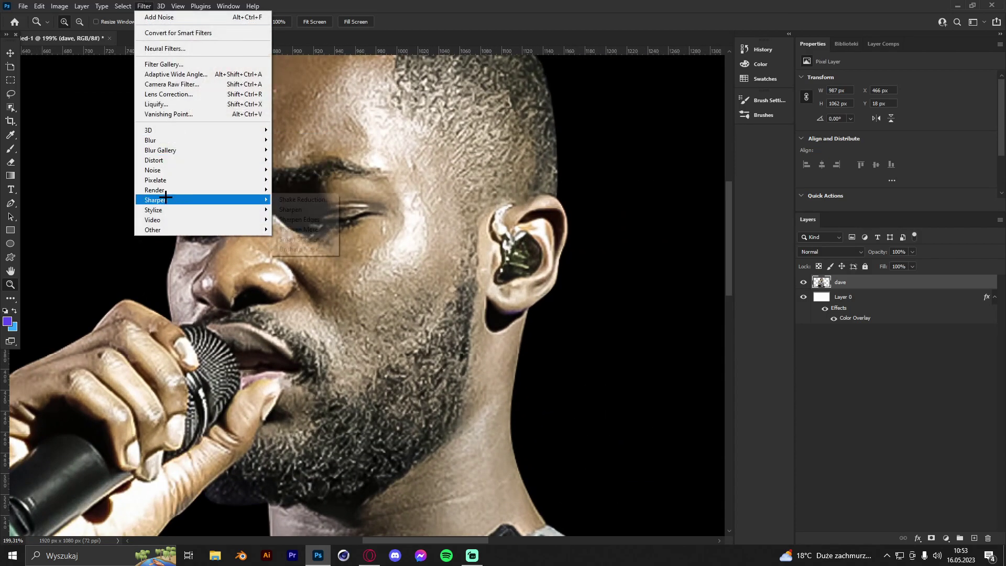
mouse_move(160, 211)
left_click(292, 249)
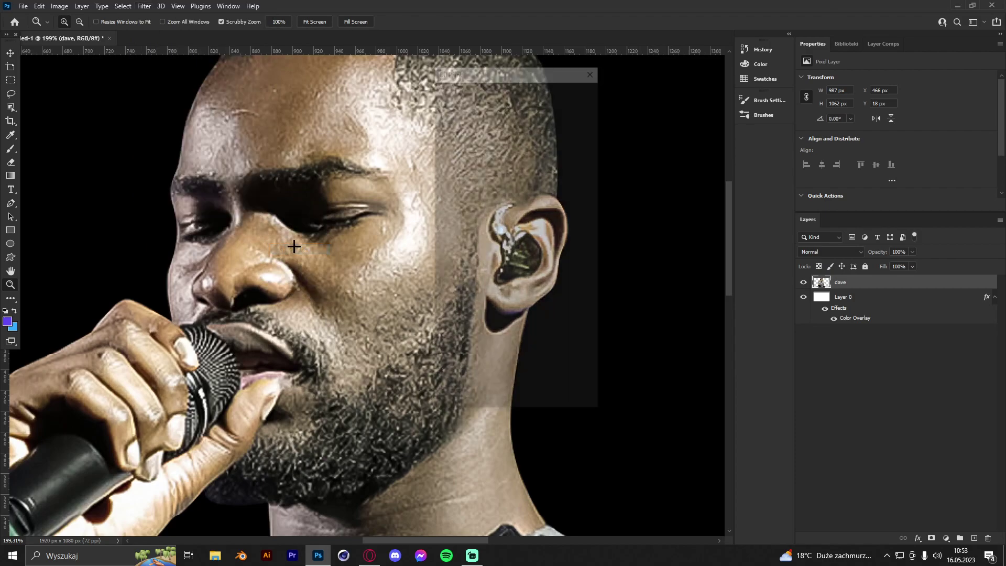
left_click(320, 237)
left_click(477, 245)
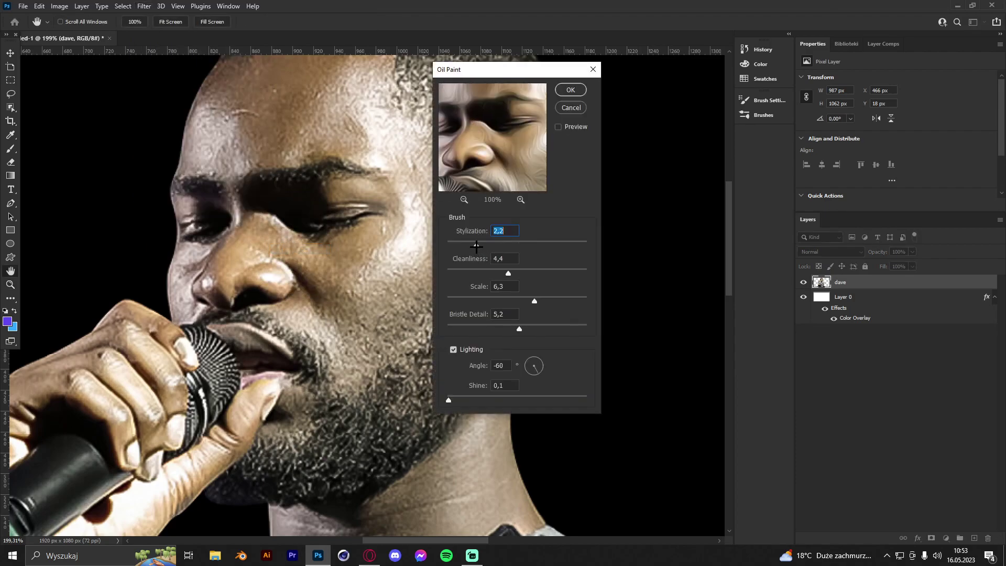
left_click(527, 246)
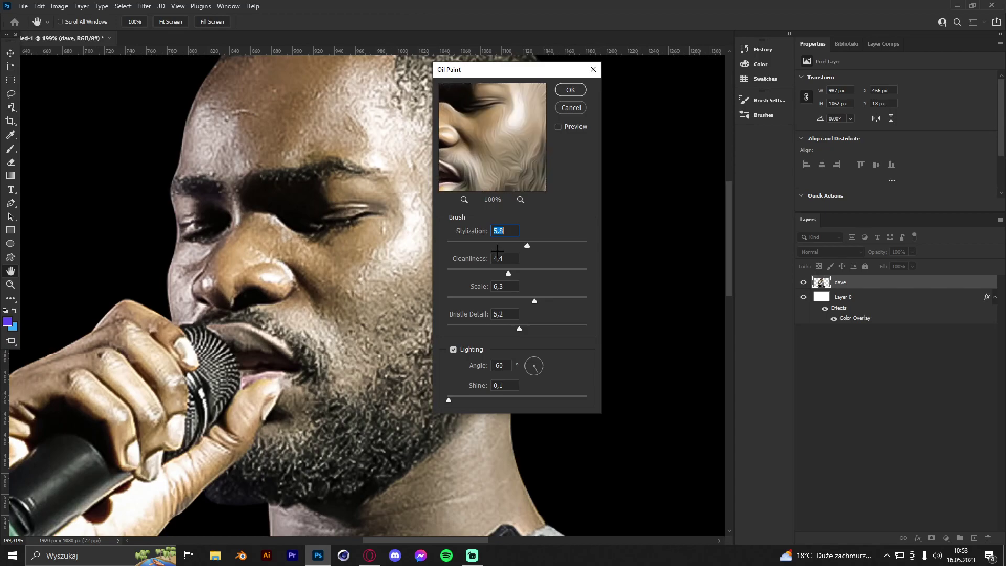
left_click(514, 269)
left_click(471, 245)
left_click(498, 243)
- Set the Oil Paint Bristle Detail to 5,8, Scale to 5,6 and Cleanliness to 1,4, and apply the filter
left_click(481, 325)
left_click(525, 297)
left_click_drag(478, 267, 556, 269)
mouse_move(481, 156)
left_mouse_down()
mouse_move(538, 176)
mouse_move(528, 135)
left_mouse_up()
left_click(504, 271)
mouse_move(504, 271)
left_mouse_down()
mouse_move(474, 270)
mouse_move(496, 270)
left_mouse_up()
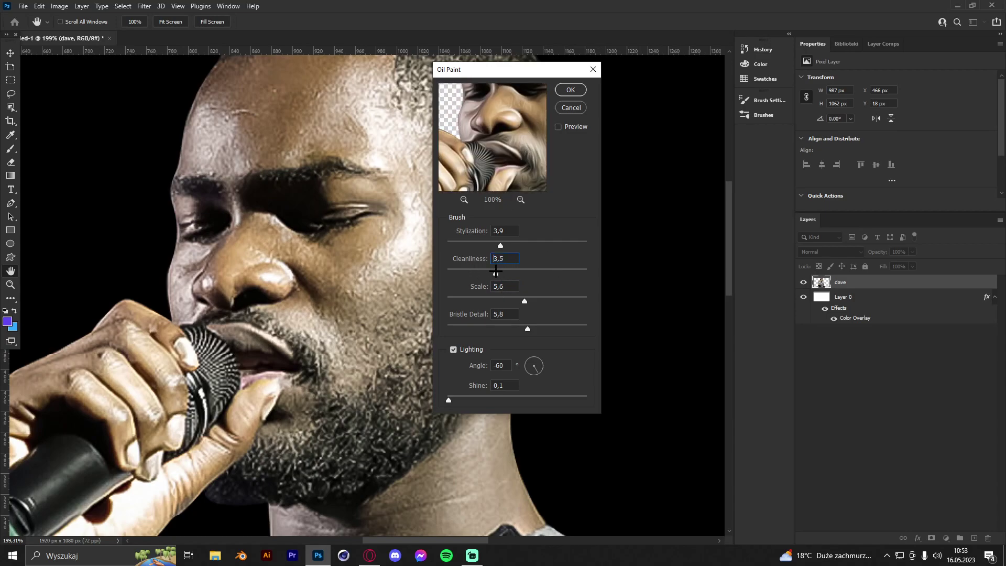
left_click(466, 271)
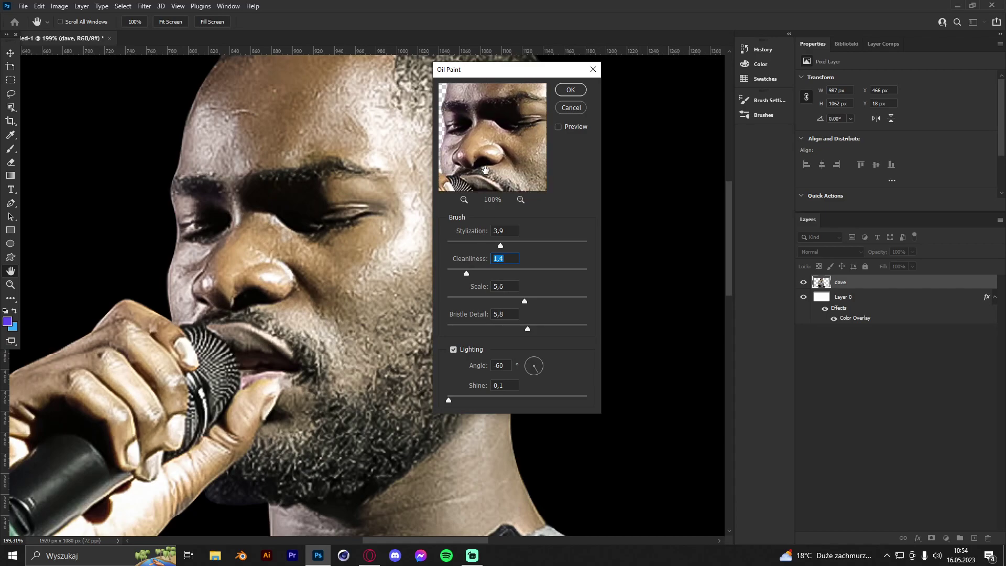
left_click(569, 90)
- Open the singer render in the Camera Raw filter and set its Noise Reduction to 100
key("z")
mouse_move(401, 218)
left_mouse_down()
mouse_move(293, 218)
mouse_move(394, 218)
left_mouse_up()
left_click(10, 53)
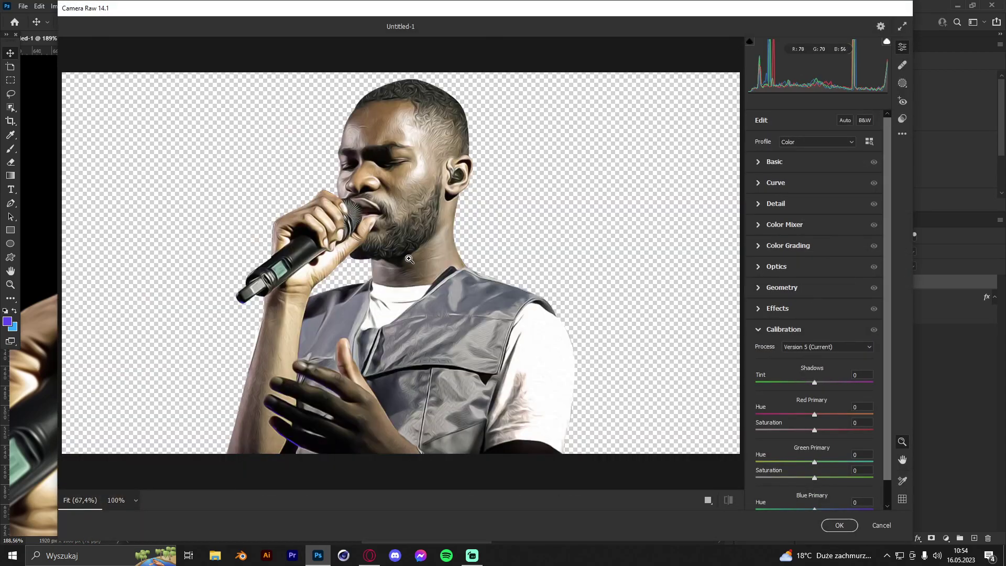
left_click_drag(352, 223, 474, 224)
left_click(758, 204)
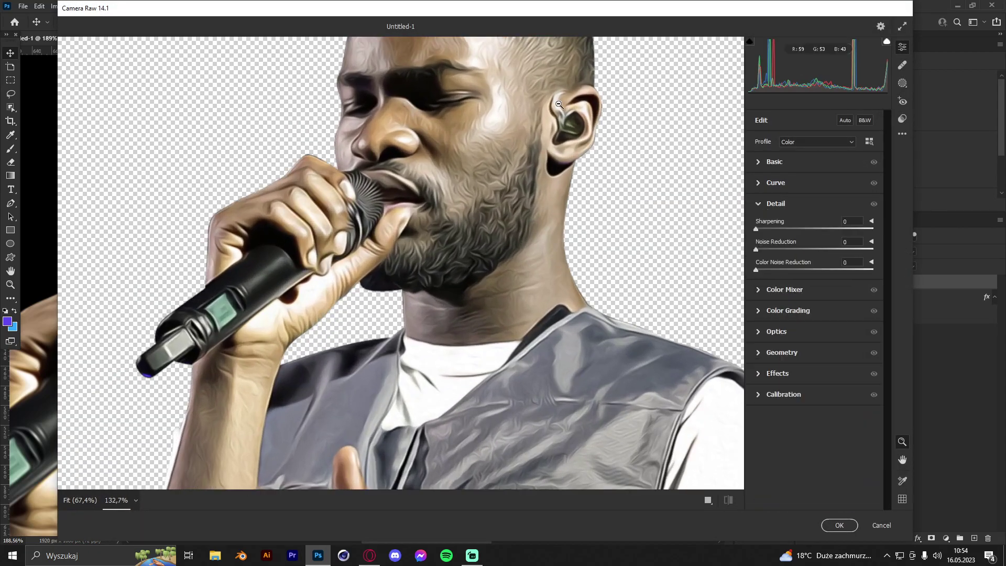
scroll(510, 136, "up", 2)
scroll(510, 135, "up", 1)
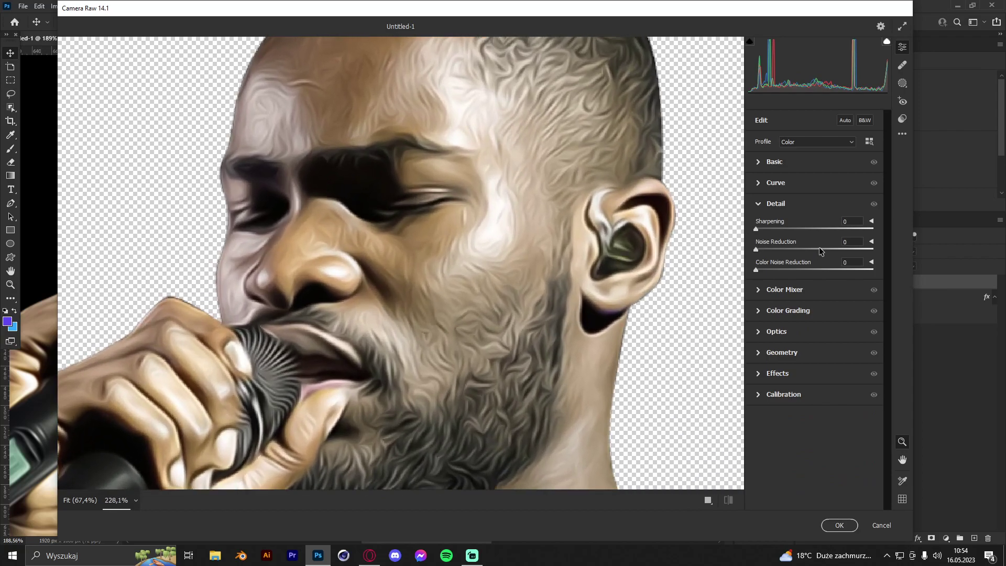
left_click_drag(889, 254, 895, 249)
- Check the denoised face and beard and set the Camera Raw Sharpening to 40, with Color Noise Reduction at 0
scroll(457, 204, "down", 9)
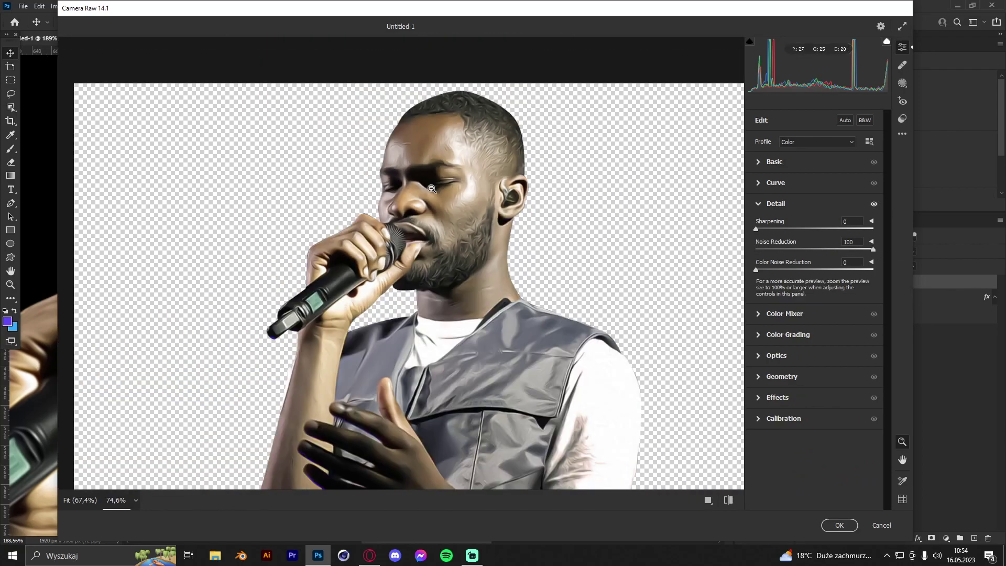
scroll(457, 204, "up", 11)
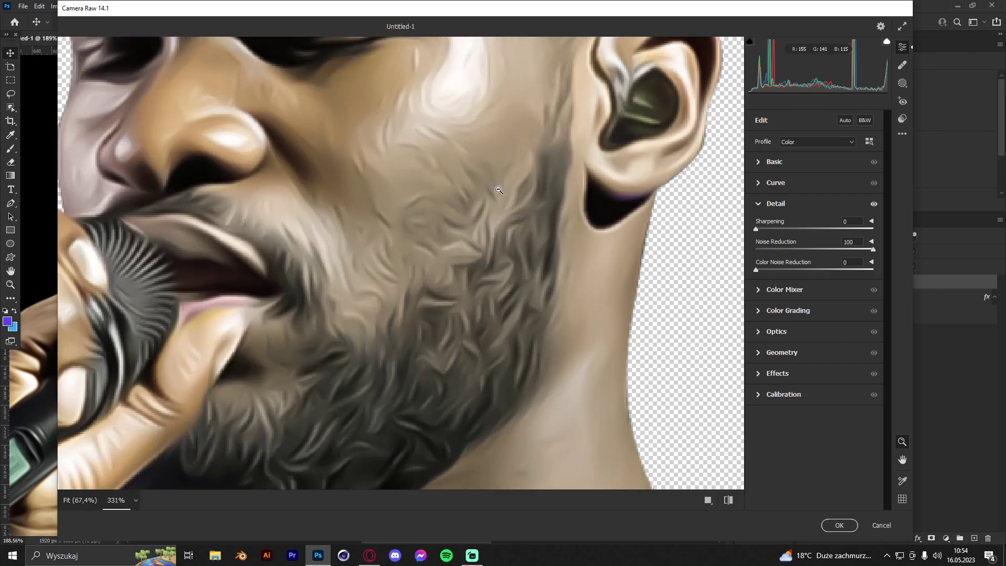
scroll(470, 242, "up", 3)
scroll(441, 226, "down", 7)
scroll(441, 226, "up", 4)
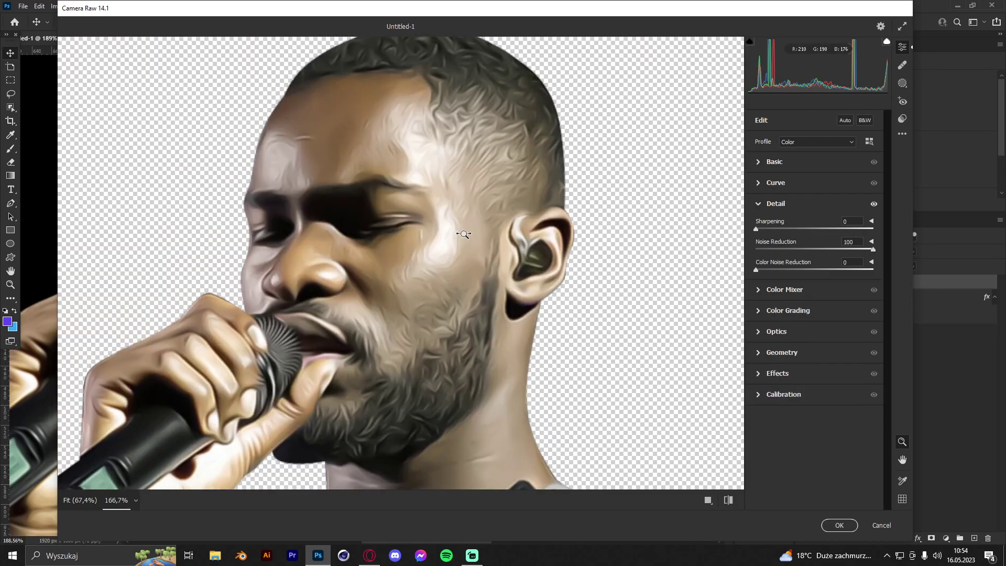
left_click_drag(844, 273, 707, 262)
mouse_move(794, 229)
left_mouse_down()
mouse_move(850, 238)
mouse_move(775, 231)
mouse_move(811, 231)
mouse_move(786, 229)
left_mouse_up()
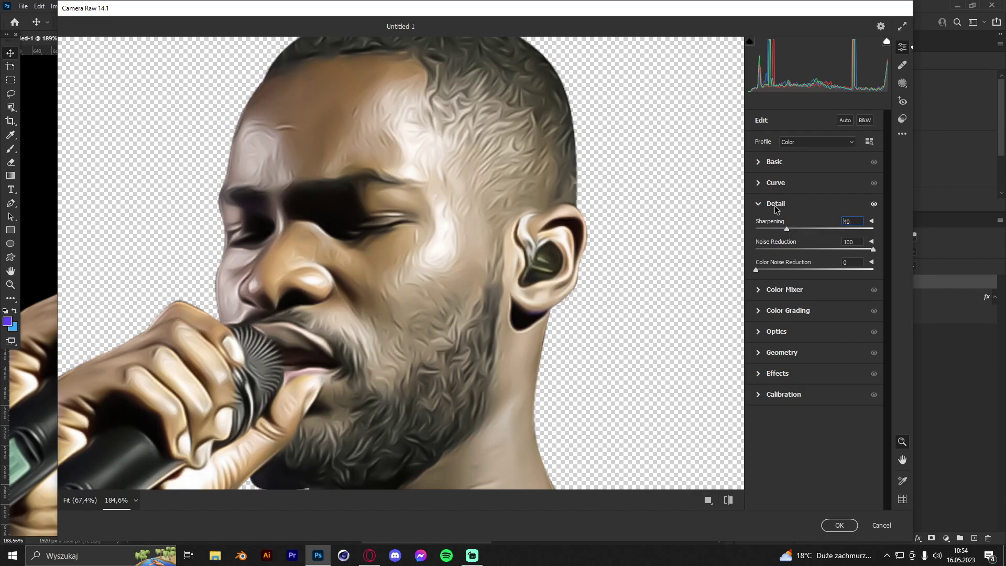
- Set Texture to +46, Clarity to +60 and Dehaze to +53, and apply the Camera Raw filter
left_click(761, 167)
left_click_drag(815, 365, 842, 350)
left_click_drag(816, 381, 844, 381)
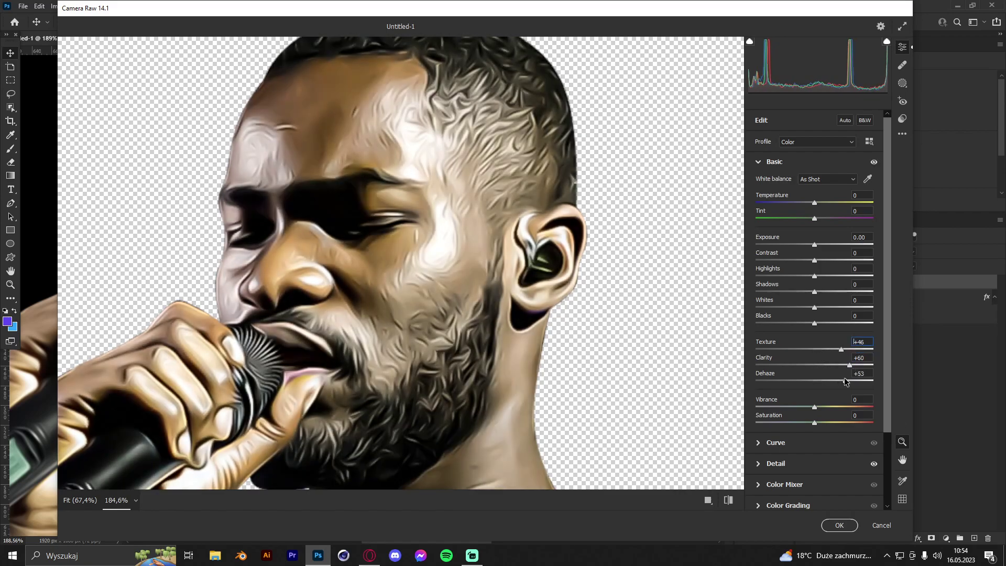
left_click(838, 525)
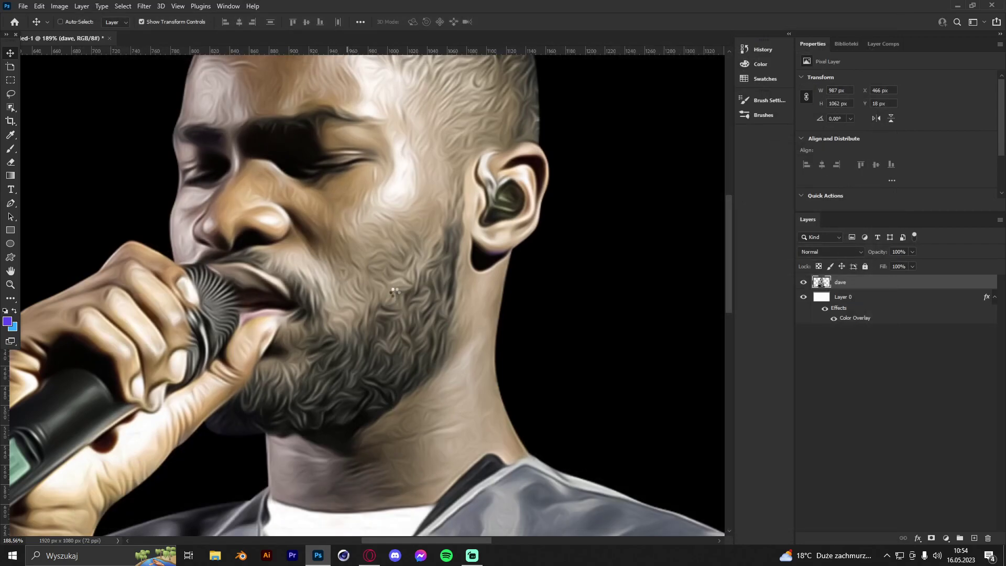
- Examine the filtered singer render from a distance and close up, checking the face, beard and hair
key("z")
left_click_drag(375, 255, 352, 245)
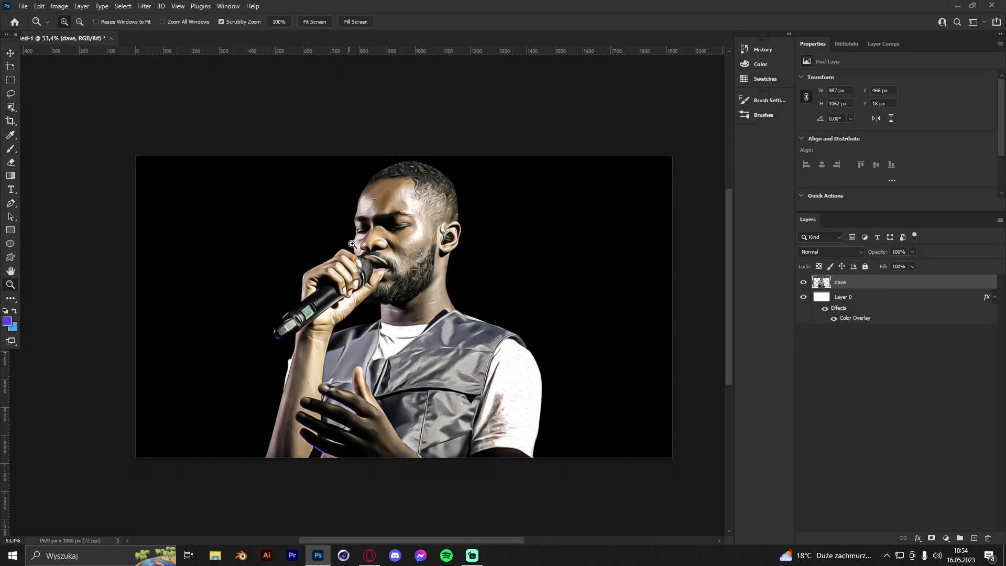
left_click_drag(427, 271, 428, 259)
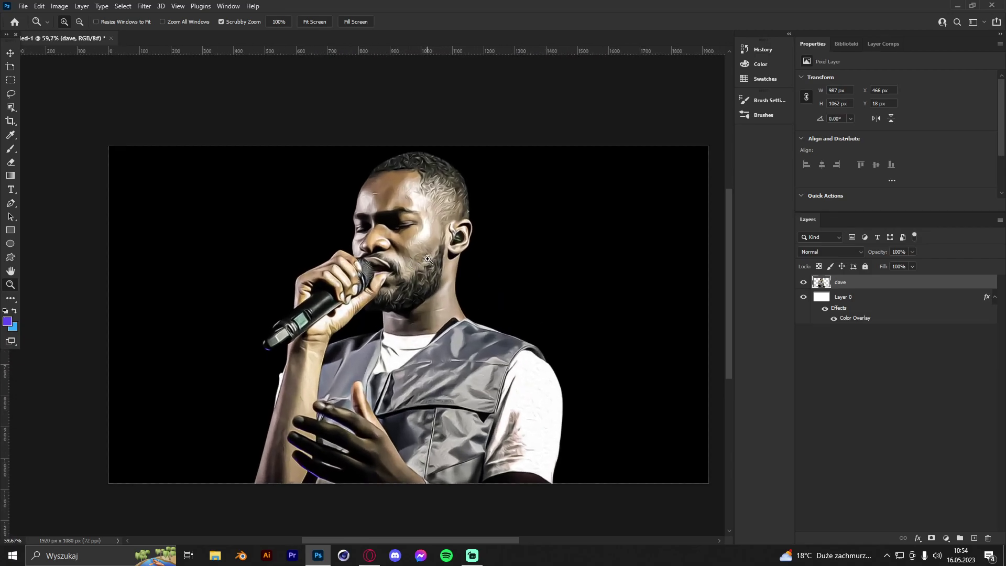
left_click(40, 7)
left_click(62, 28)
mouse_move(405, 237)
left_mouse_down()
mouse_move(376, 244)
mouse_move(423, 234)
left_mouse_up()
left_click_drag(443, 180, 372, 203)
left_click_drag(435, 212, 403, 217)
left_click_drag(474, 220, 488, 220)
left_click_drag(317, 197, 349, 230)
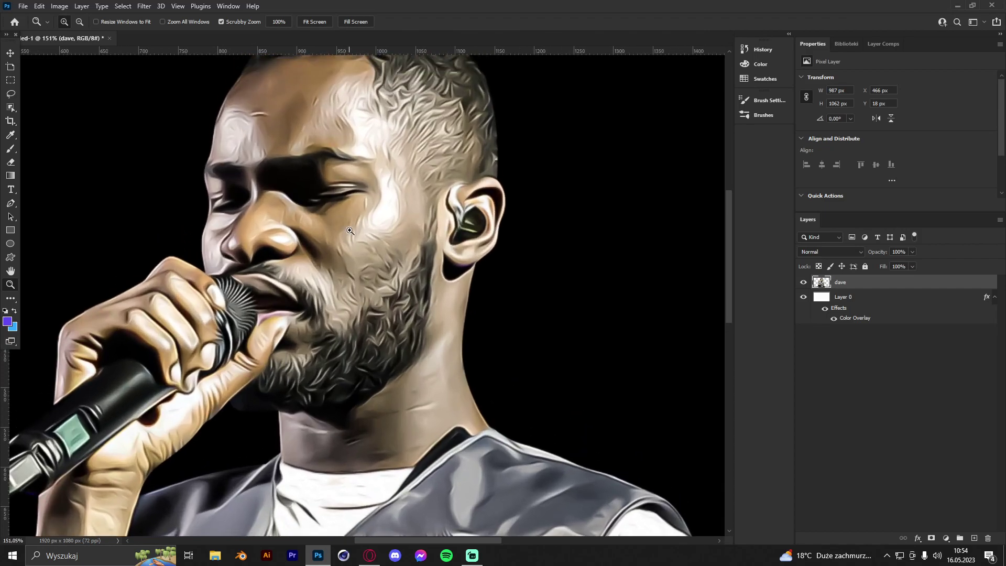
- Apply a Smart Blur filter to the singer render to soften its painted texture
left_click(143, 6)
mouse_move(173, 140)
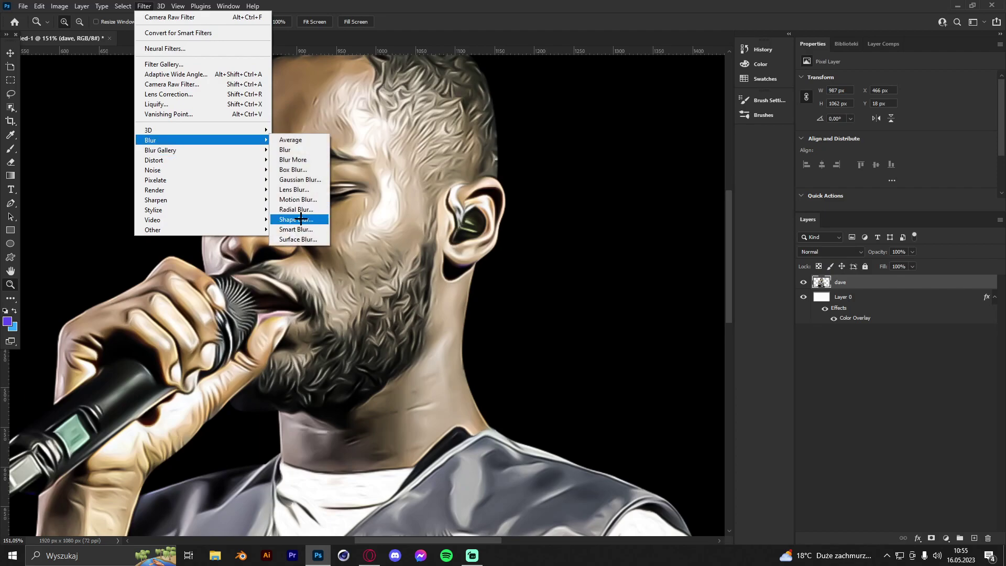
left_click(296, 229)
left_click_drag(478, 241, 486, 208)
left_click_drag(437, 306, 418, 277)
left_click(577, 123)
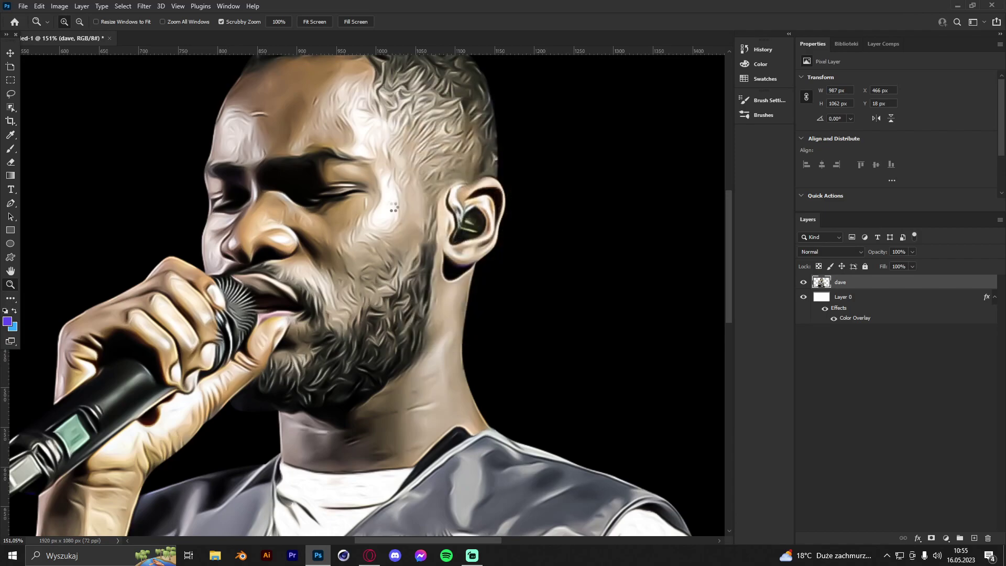
left_click_drag(412, 209, 445, 214)
key("v")
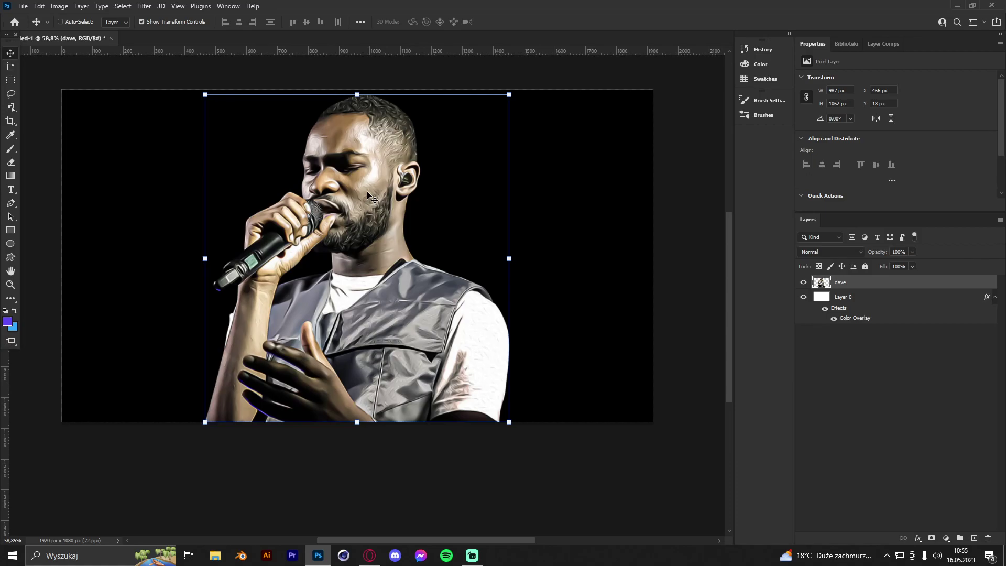
key("z")
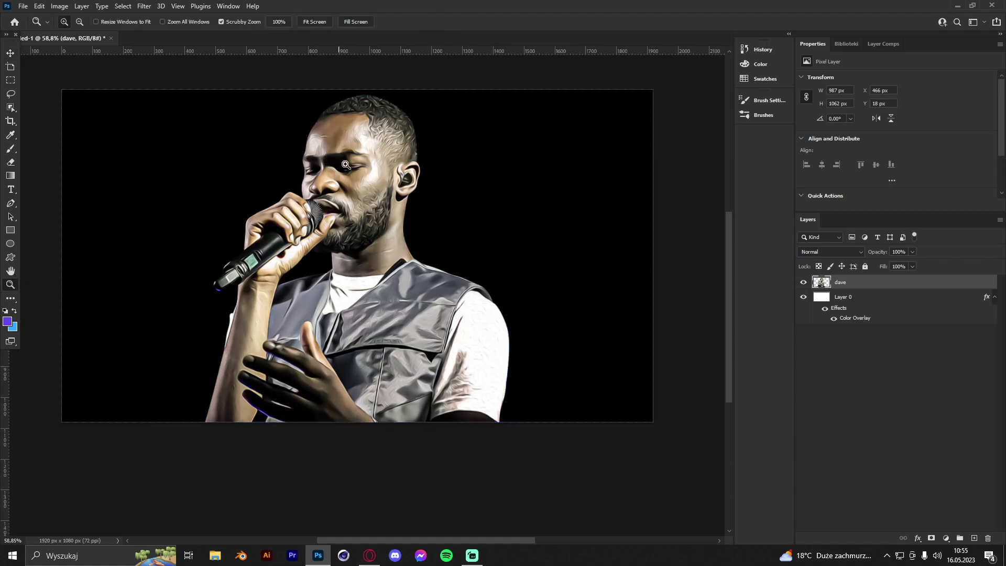
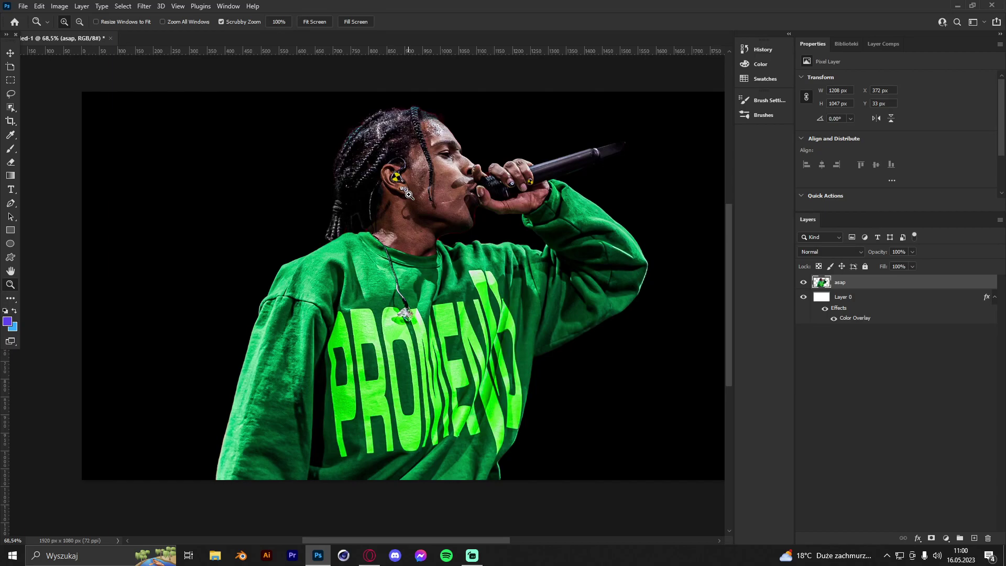
- Examine the render of the performer in the green sweatshirt, checking the lettering, necklace and face close up and the overall lighting
left_click_drag(441, 166, 345, 241)
left_click_drag(472, 204, 498, 204)
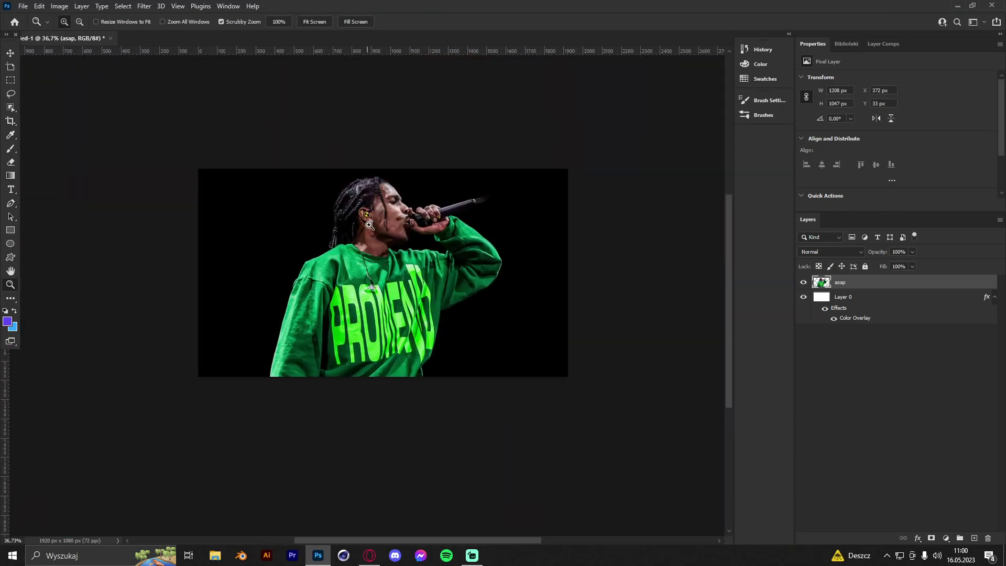
left_click_drag(370, 225, 399, 227)
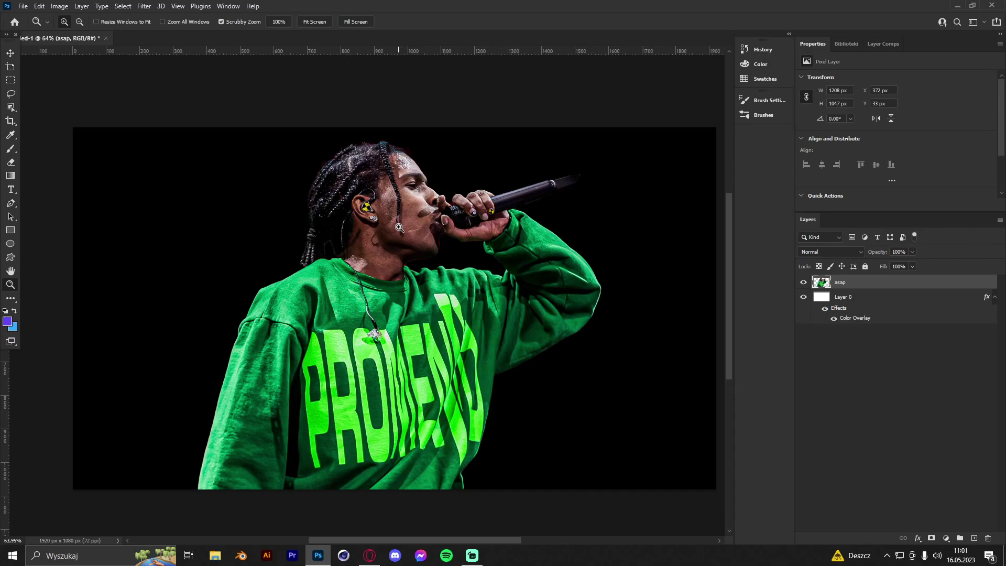
left_click(381, 372)
left_click(417, 372)
left_click(368, 276)
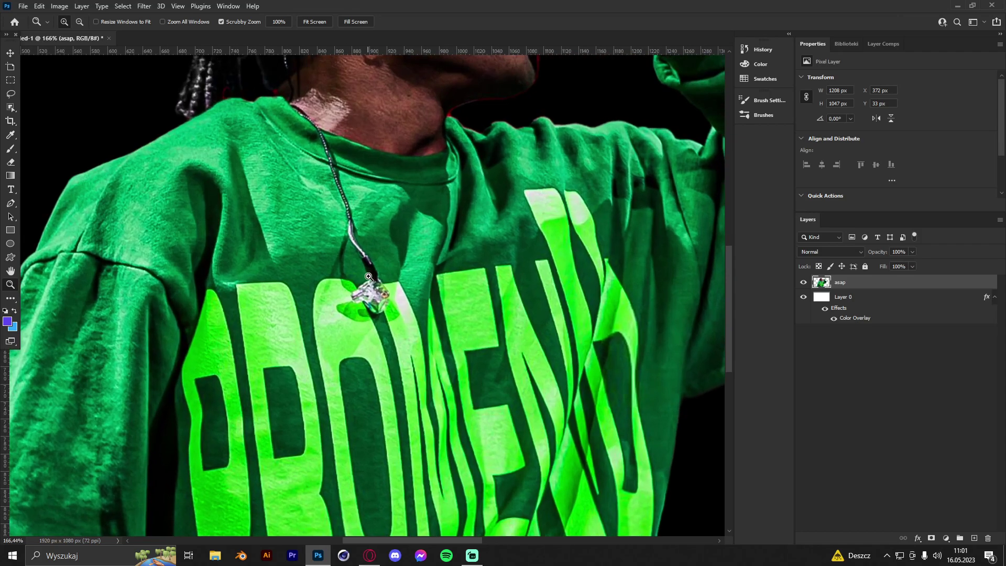
left_click_drag(415, 231, 368, 246)
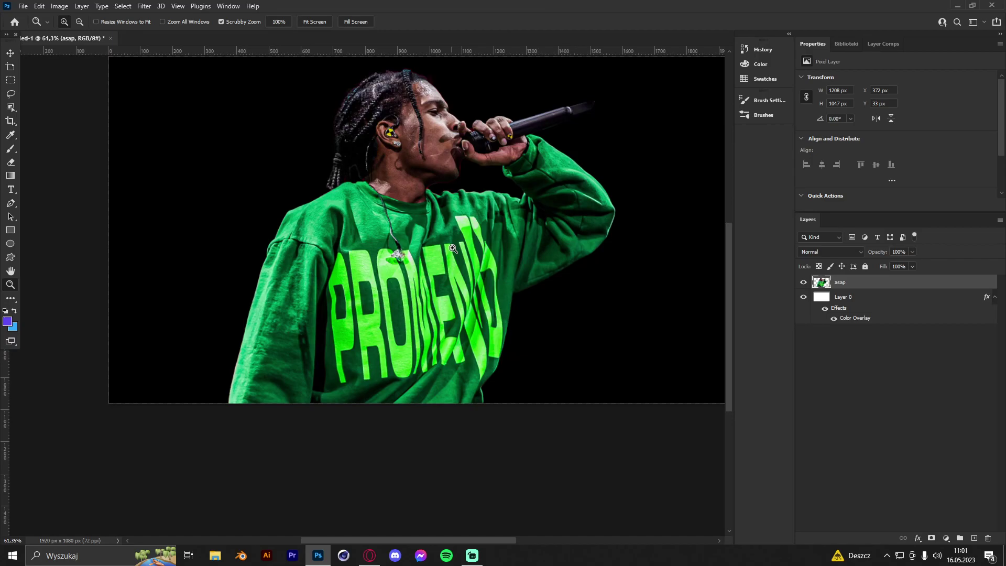
scroll(454, 152, "up", 2)
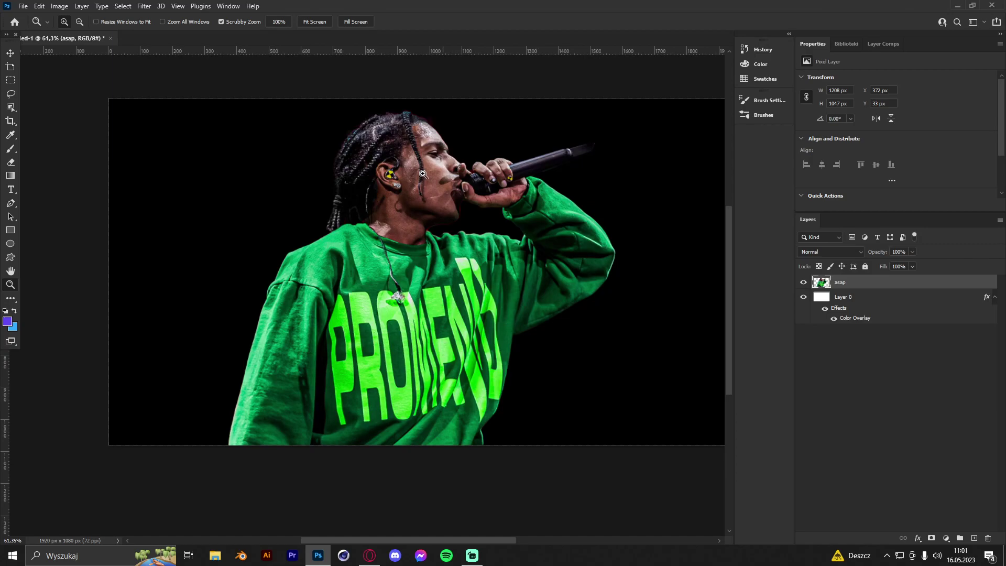
left_click_drag(409, 179, 461, 246)
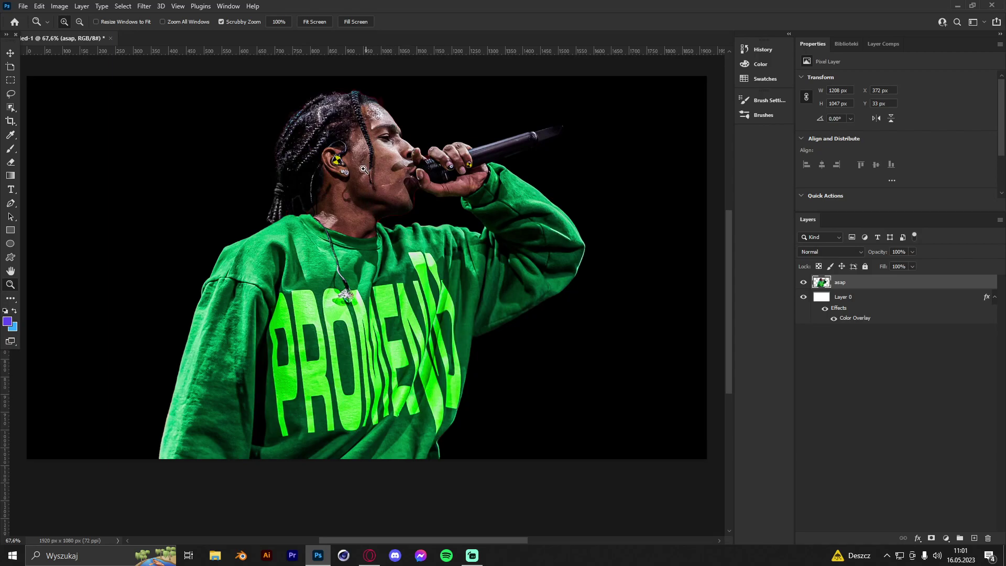
left_click_drag(346, 159, 428, 148)
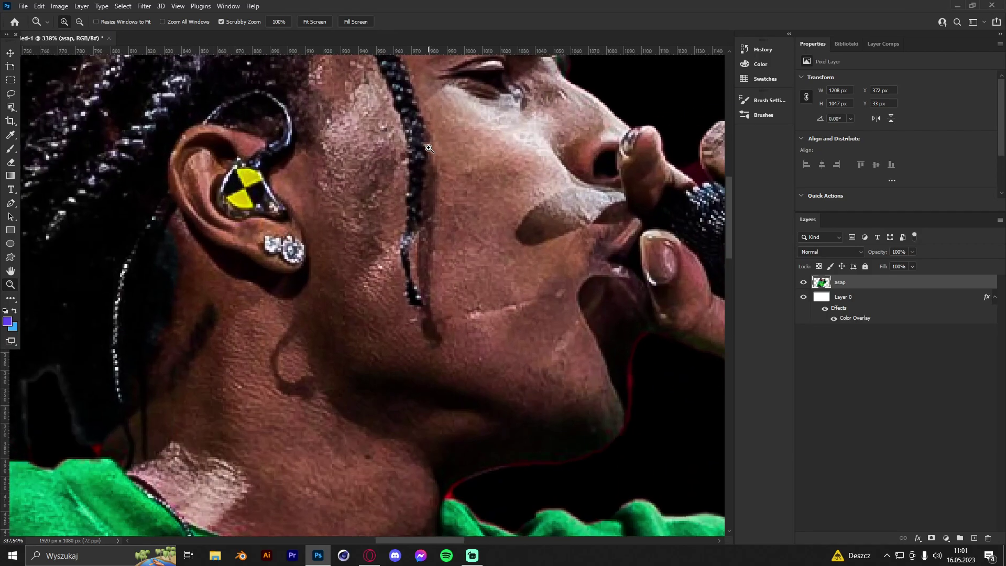
left_click_drag(388, 203, 451, 240)
scroll(384, 296, "up", 1)
scroll(384, 297, "up", 3)
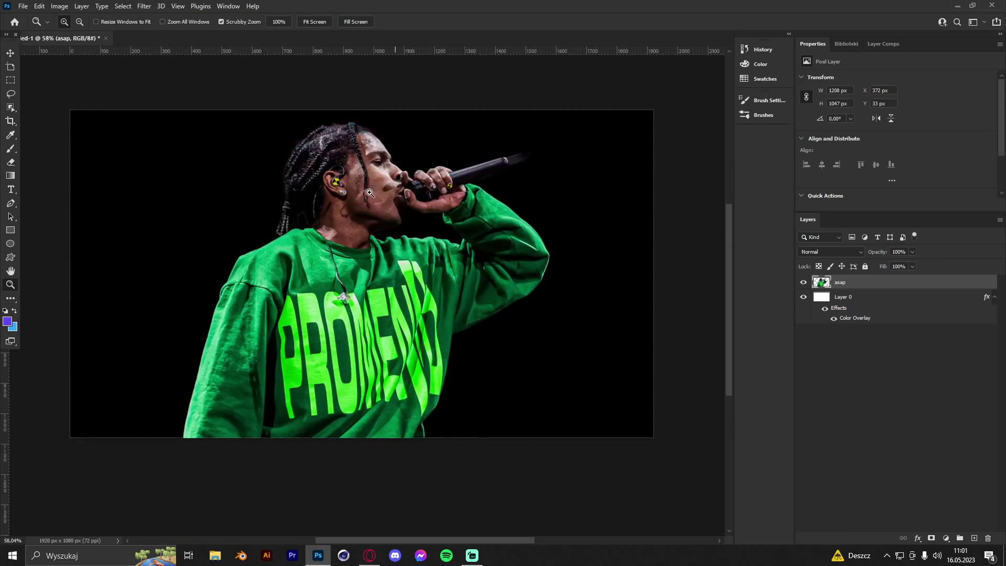
- Add a new empty layer between the black background and the performer for brush painting
left_click(885, 313)
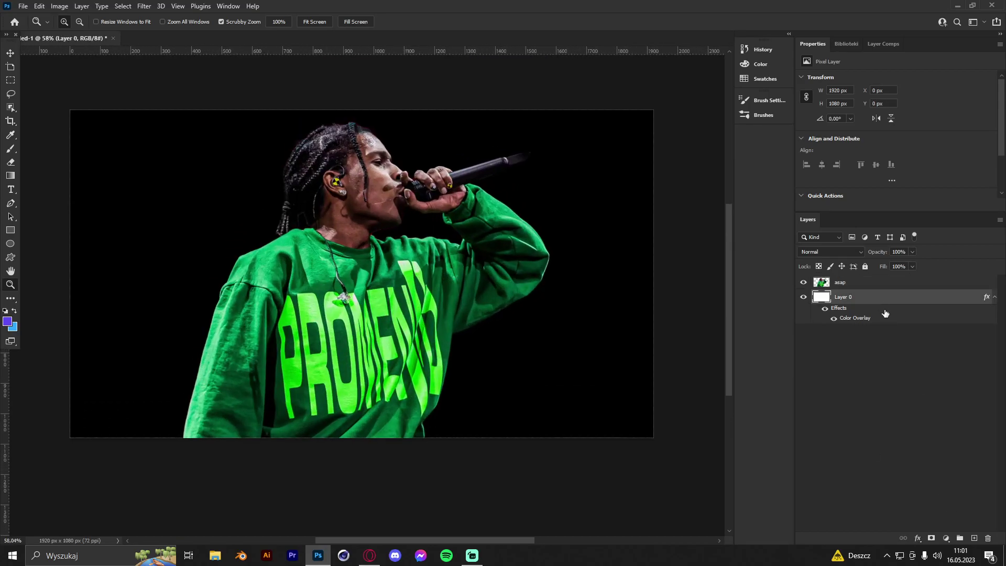
left_click(973, 539)
key("b")
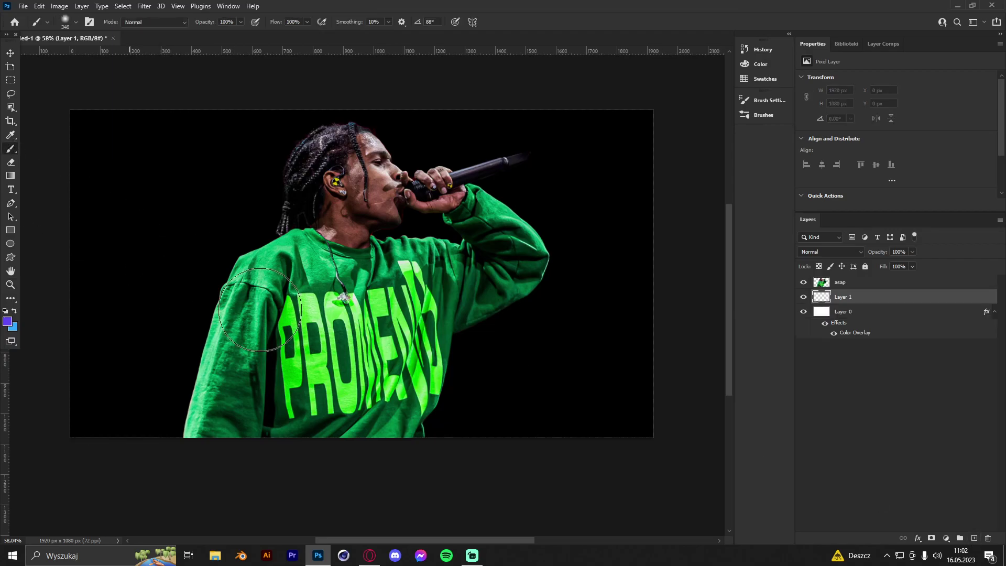
- Set the foreground colour to a bright green, starting from 00ff66 and shifting its hue slightly towards pure green
left_click(317, 320, "alt")
left_click(8, 321)
type("00ff66")
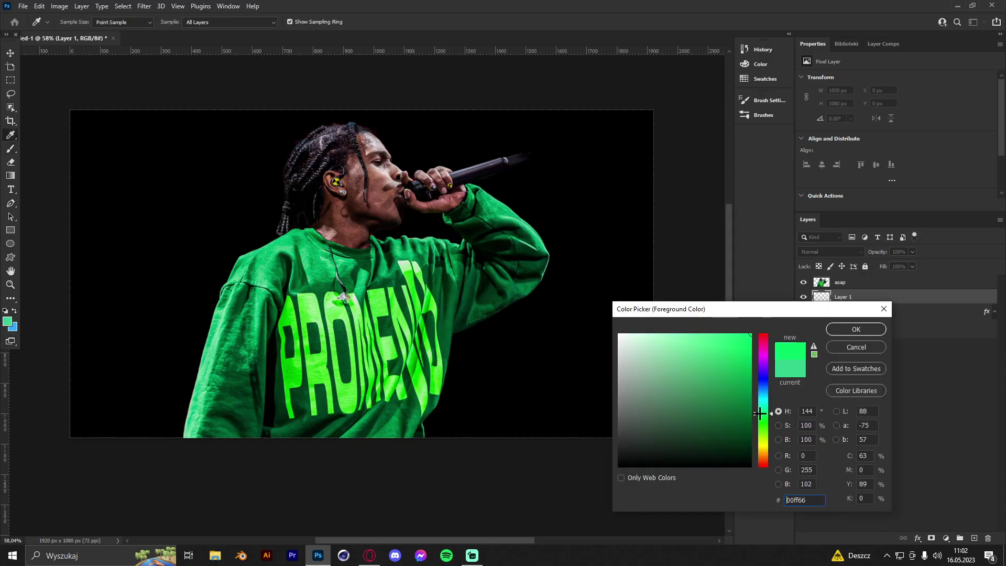
left_click_drag(763, 413, 763, 419)
left_click(856, 329)
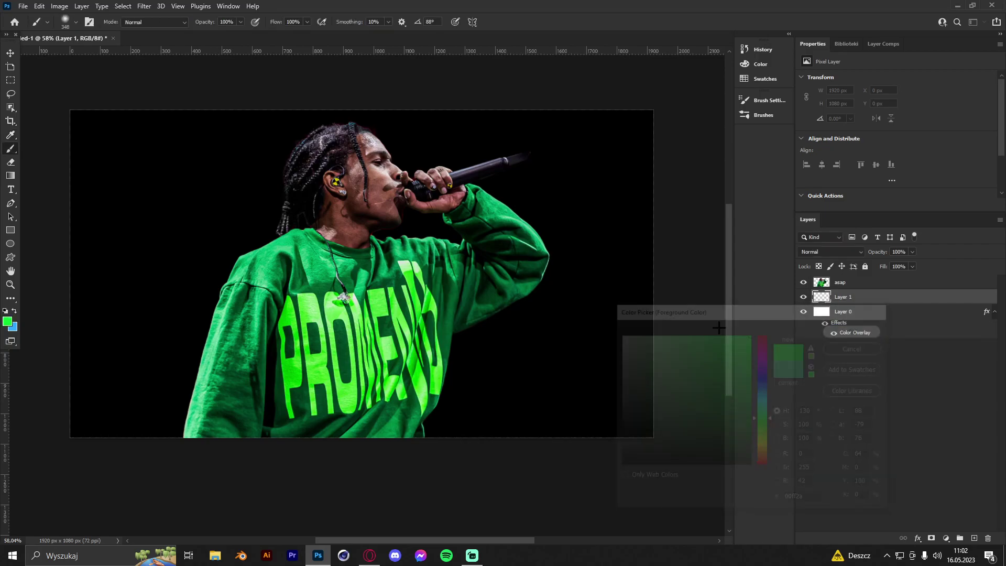
- Try a soft green glow behind the performer with a 1936 px brush centred near the canvas's lower edge, and undo it
key("b")
right_click(372, 348, "alt")
scroll(391, 332, "down", 5)
right_click(372, 329, "alt")
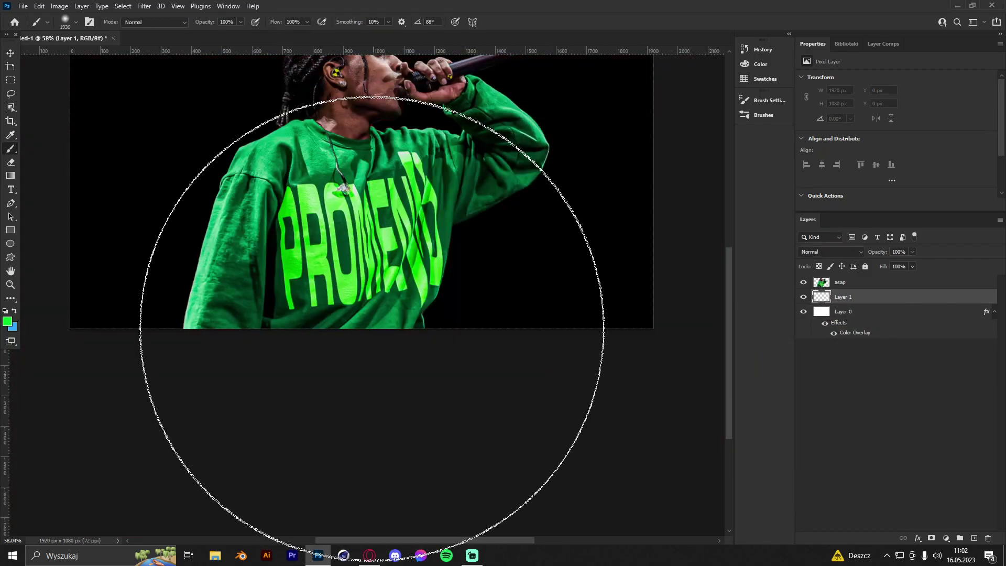
left_click(371, 338)
scroll(367, 351, "up", 3)
key("ctrl+z")
left_click(364, 359)
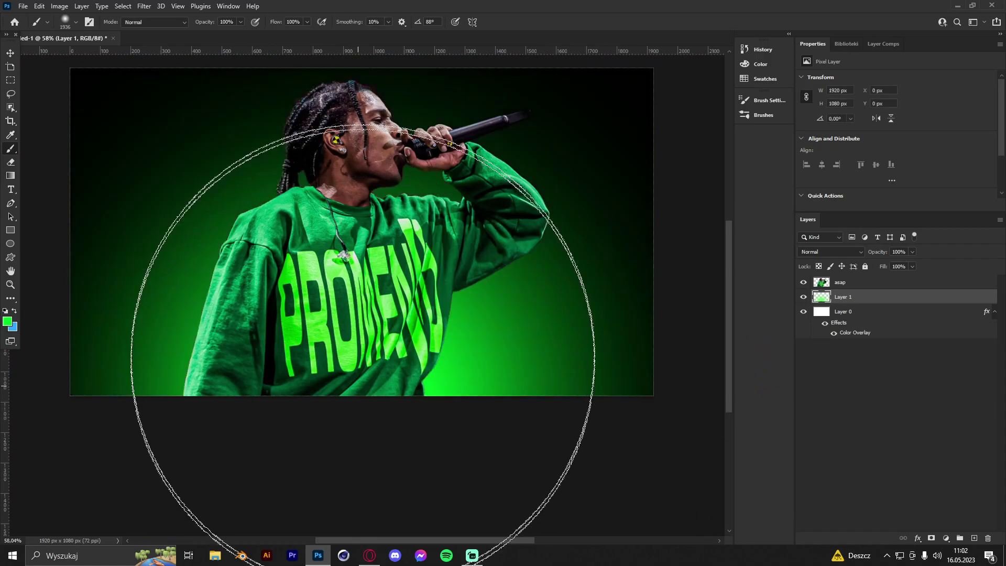
scroll(146, 317, "up", 3)
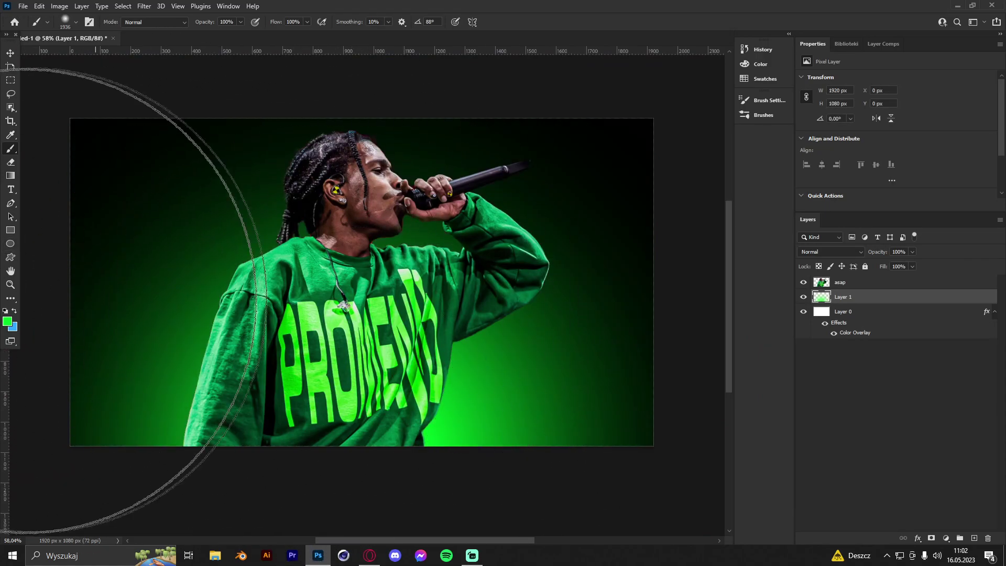
key("ctrl+z")
- Paint a large soft light-blue glow on the new layer behind the performer, centred near the canvas's lower edge
key("x")
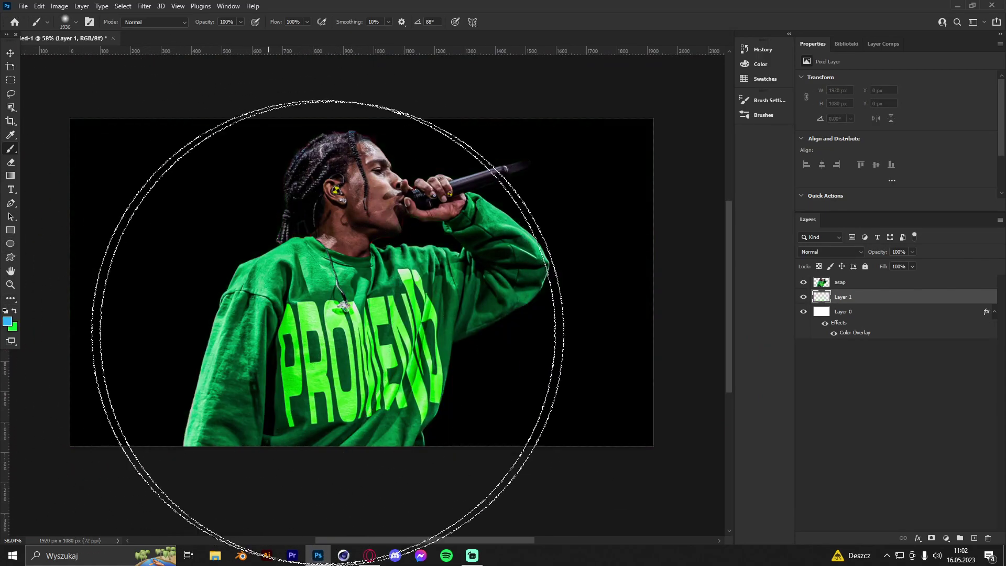
scroll(357, 330, "down", 4)
left_click(365, 379)
scroll(366, 358, "up", 4)
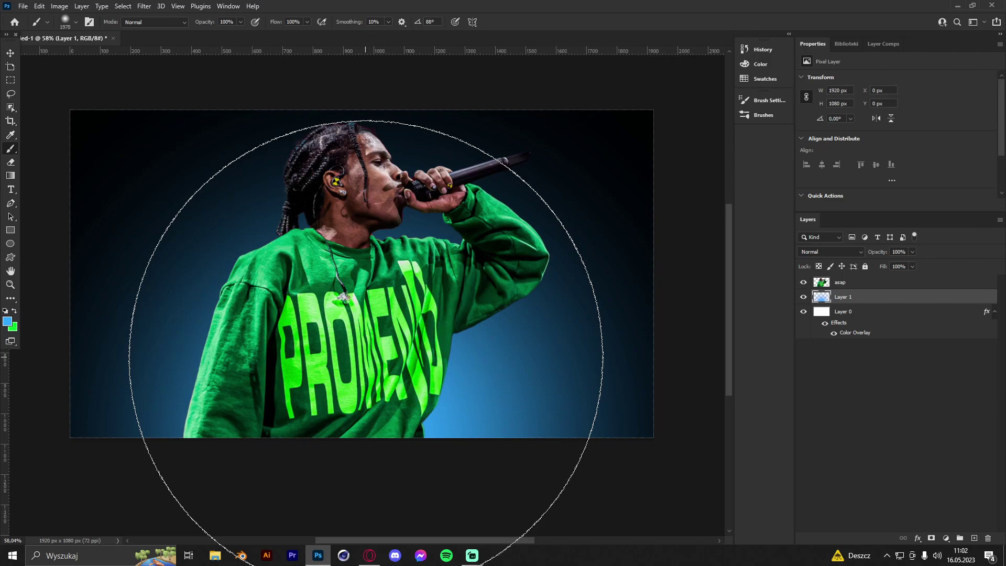
left_click(10, 284)
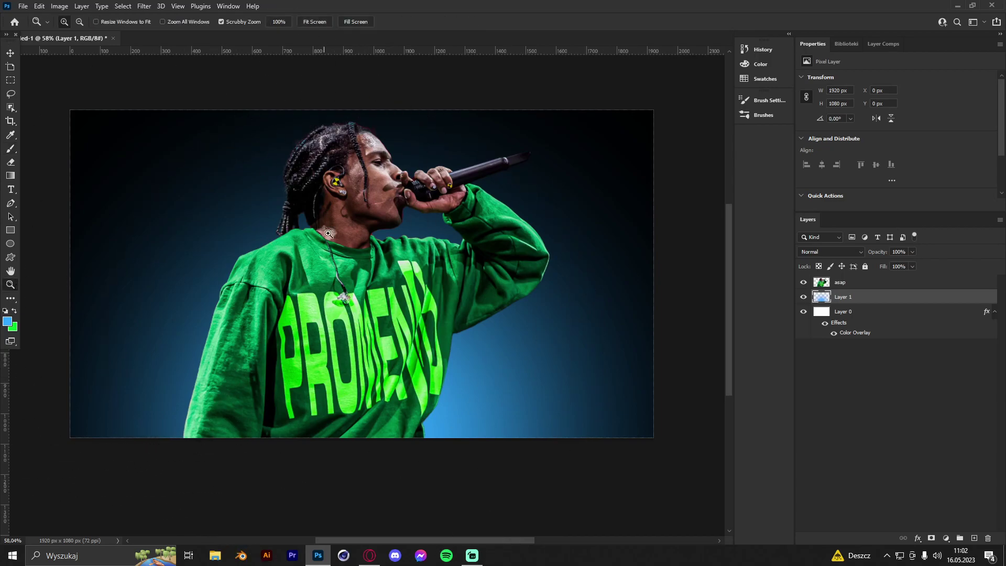
- Compare the performer's face and green sweatshirt lighting with the blue background glow, close up and in full view
left_click(361, 181)
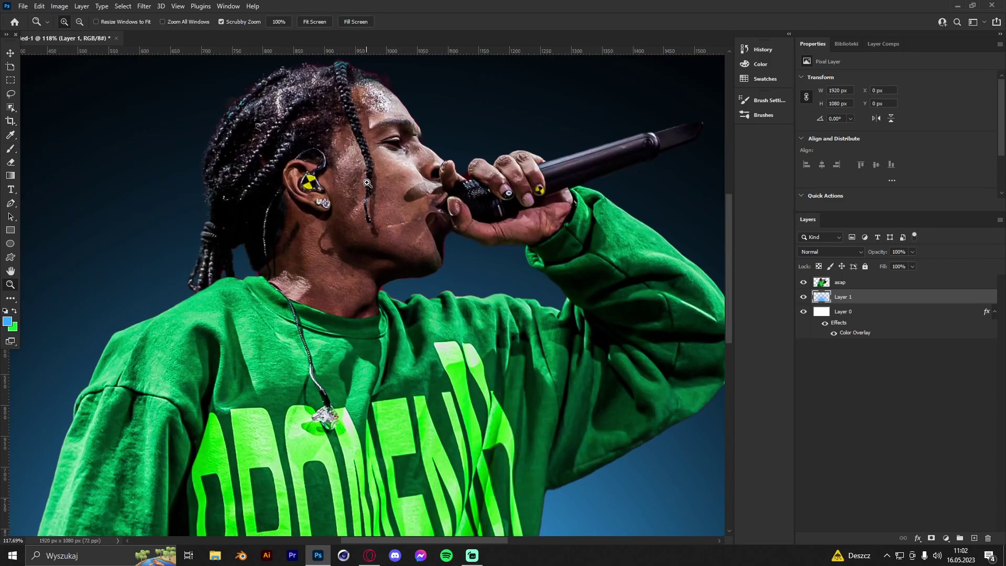
left_click(377, 233, "alt")
left_click_drag(379, 256, 398, 286)
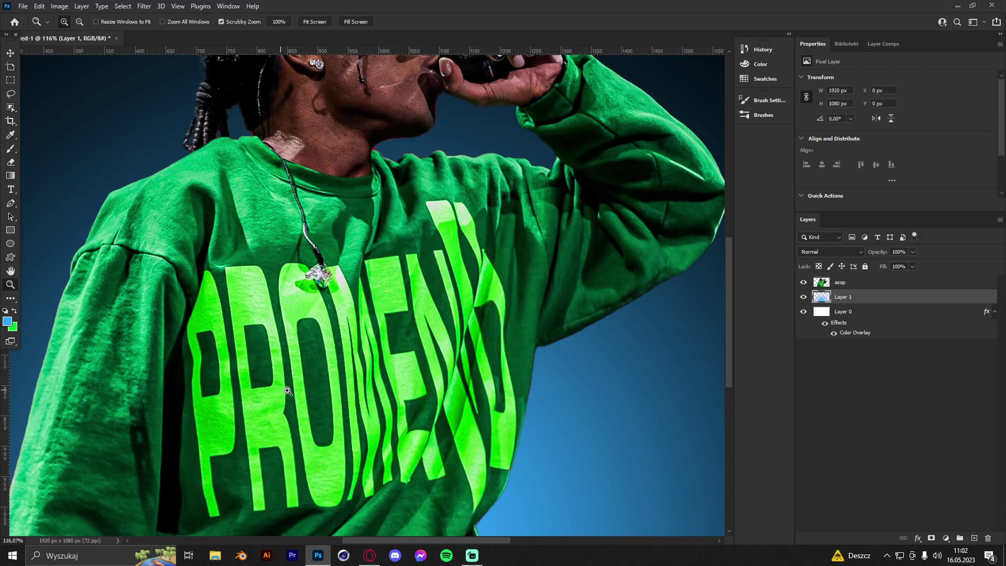
scroll(319, 334, "down", 4)
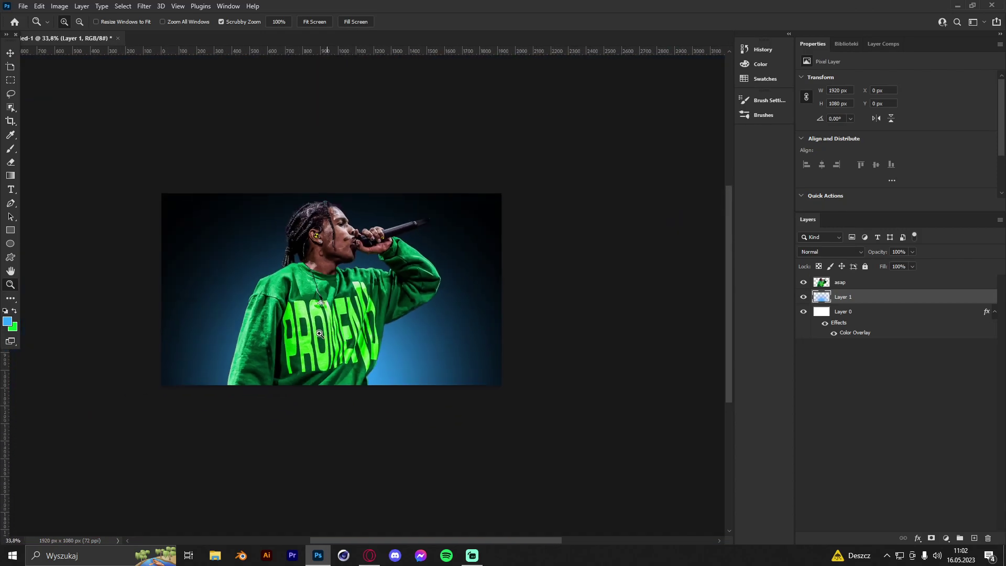
left_click_drag(319, 334, 448, 337)
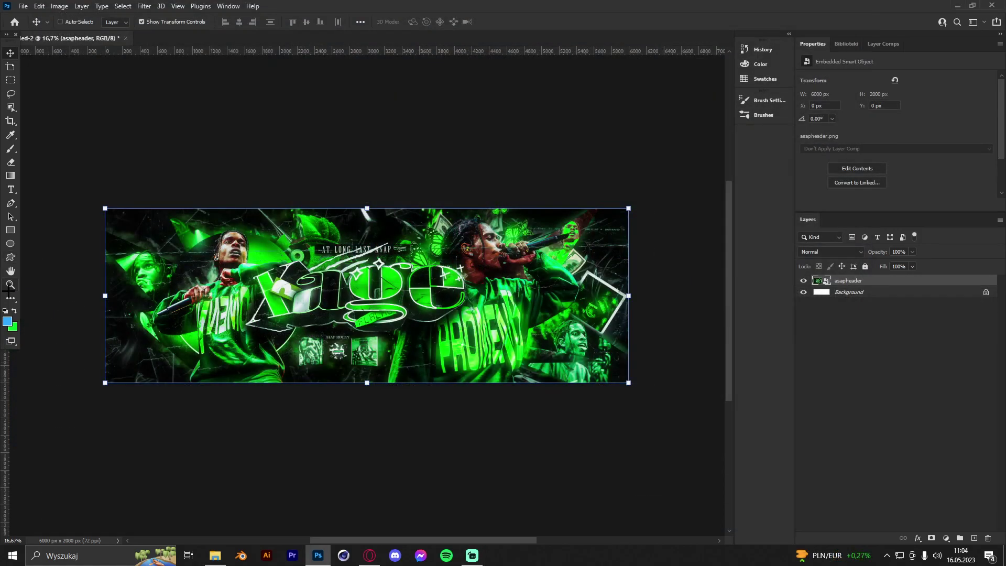
- Examine the finished green header, focusing on the singing performer and how his lighting blends with the background
left_click(9, 287)
left_click_drag(385, 270, 475, 263)
left_click_drag(443, 222, 385, 206)
left_click_drag(450, 205, 411, 204)
left_click_drag(518, 200, 568, 202)
left_click_drag(461, 205, 466, 159)
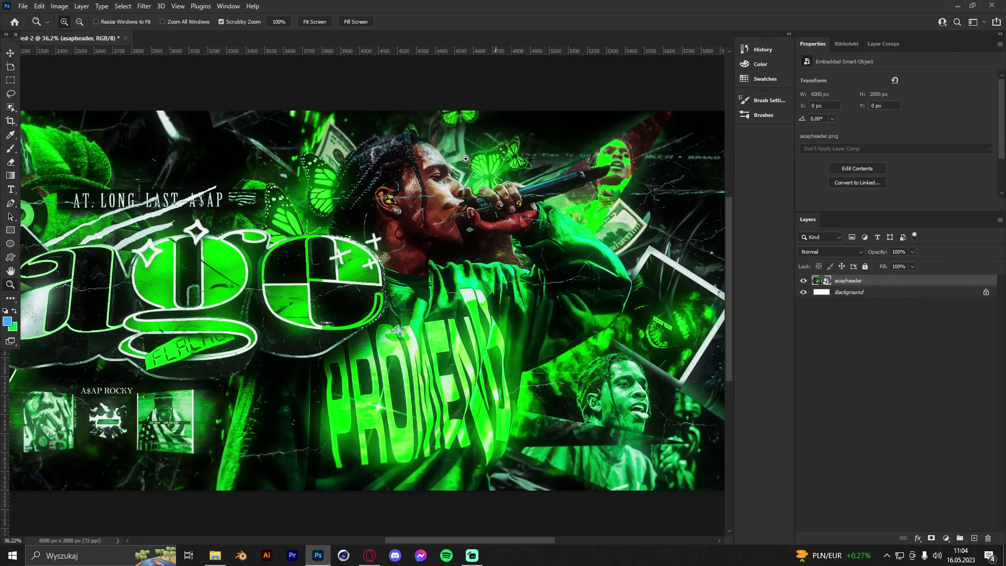
left_click_drag(453, 269, 331, 251)
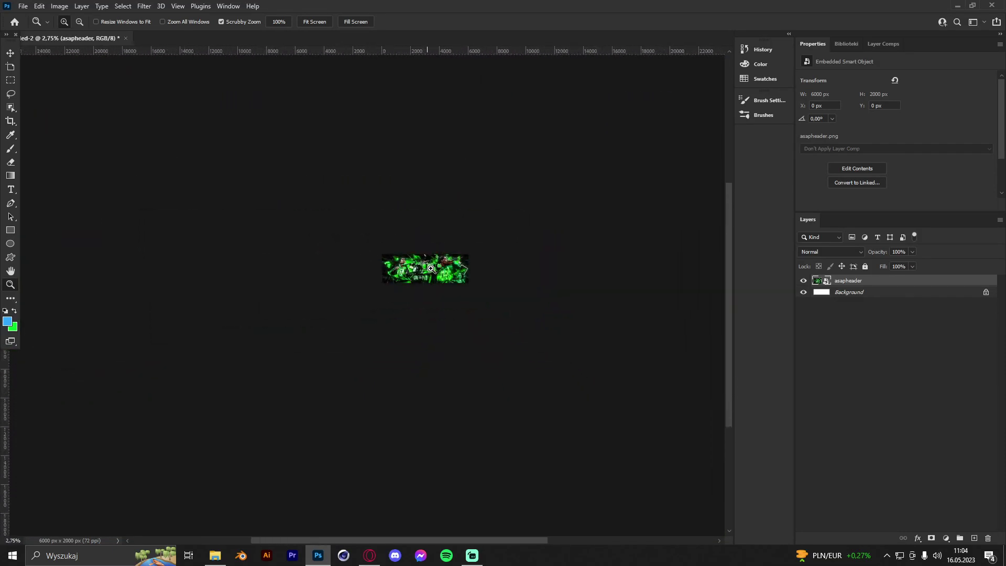
left_click_drag(430, 268, 418, 287)
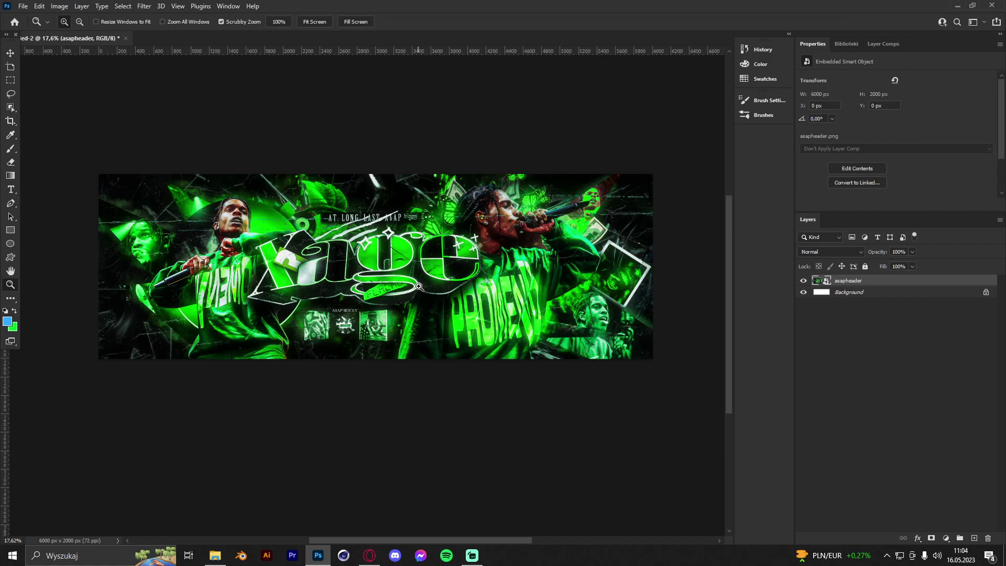
- Examine the header's title lettering, the star accents and the small album covers below it up close
left_click_drag(410, 243, 425, 243)
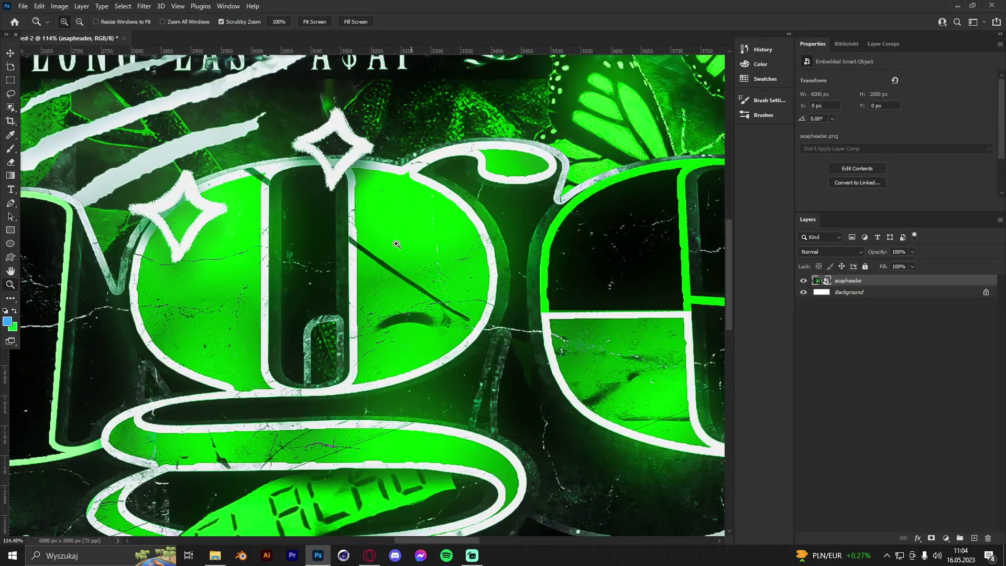
scroll(397, 244, "down", 4)
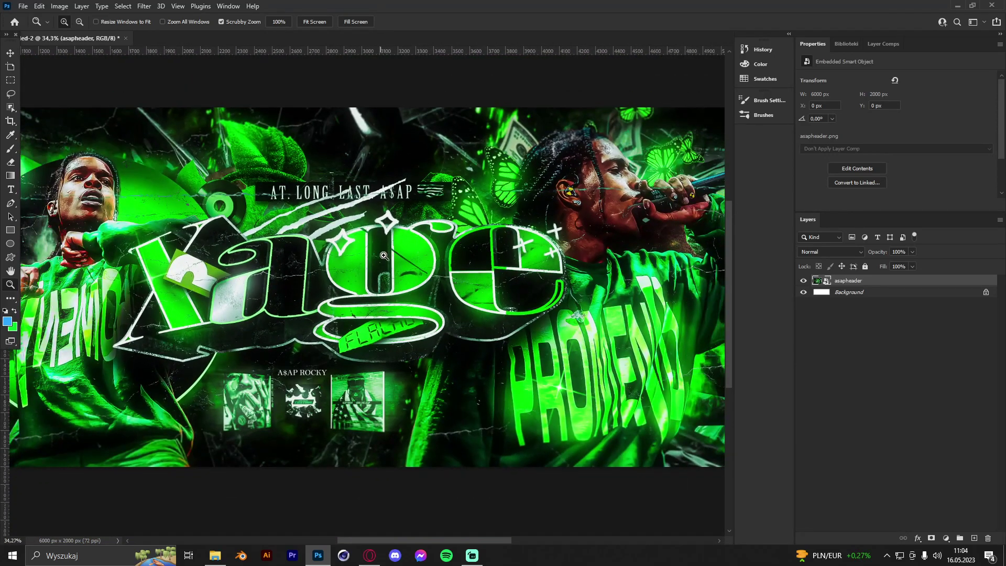
scroll(384, 255, "down", 2)
scroll(419, 298, "up", 4)
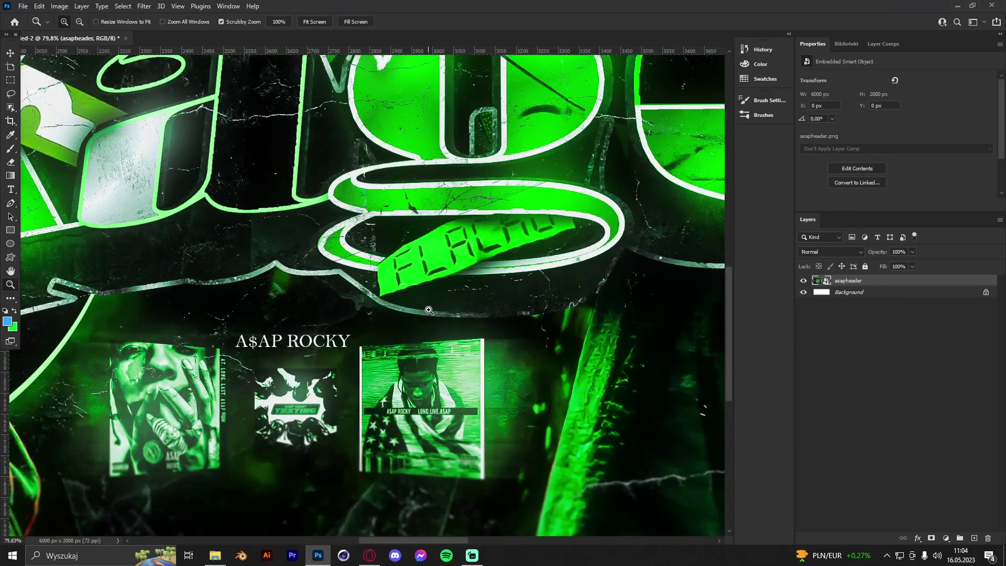
scroll(419, 233, "down", 5)
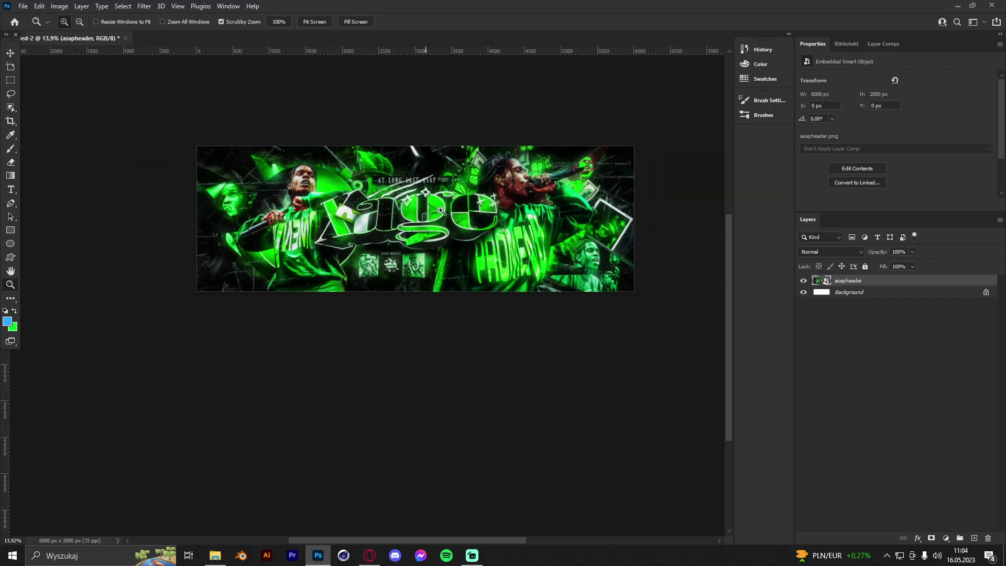
scroll(476, 207, "up", 1)
scroll(480, 205, "down", 1)
scroll(480, 206, "up", 2)
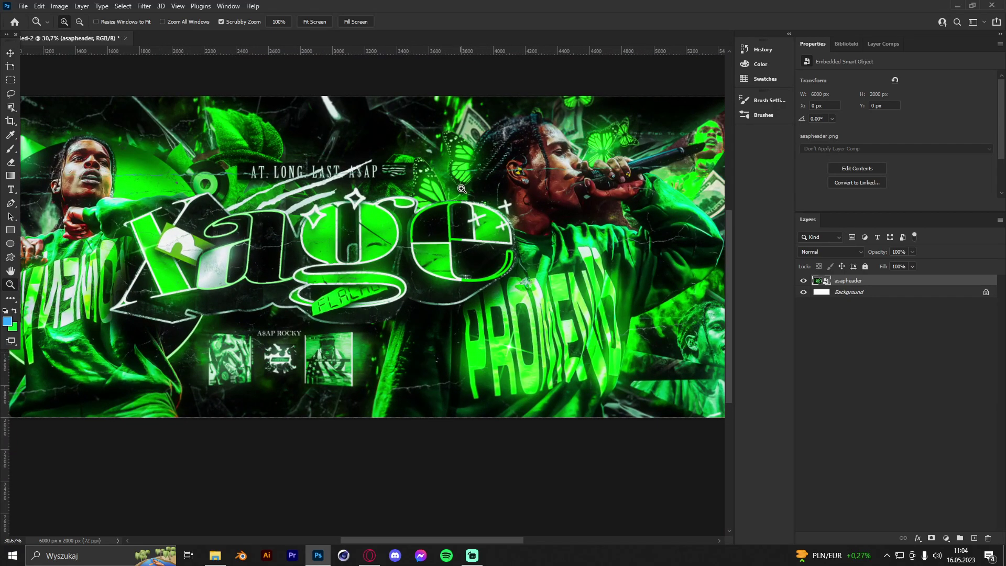
- Compare the green tones across the whole header, from the performers to the title and surrounding collage elements
scroll(367, 214, "down", 3)
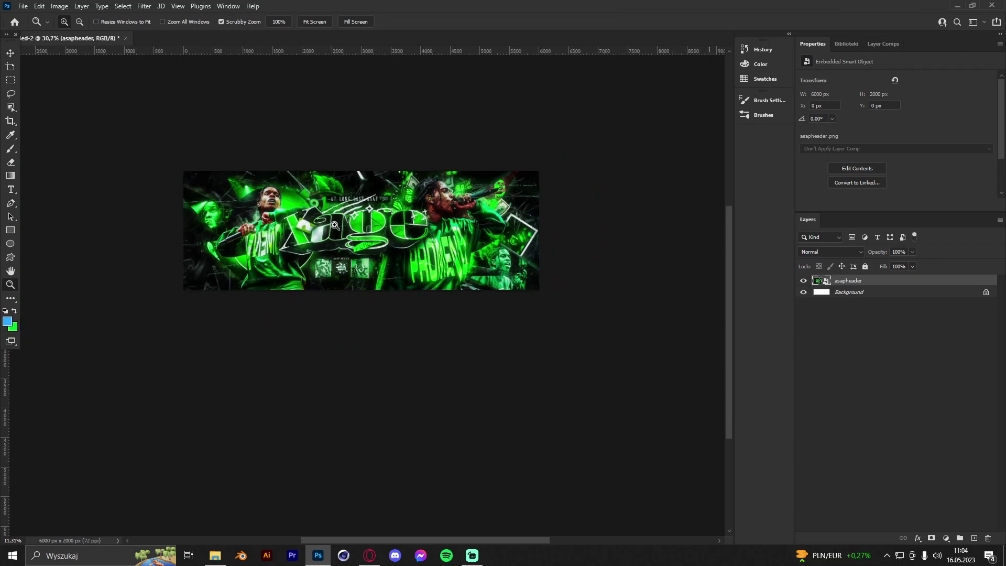
scroll(366, 219, "up", 3)
scroll(308, 239, "up", 3)
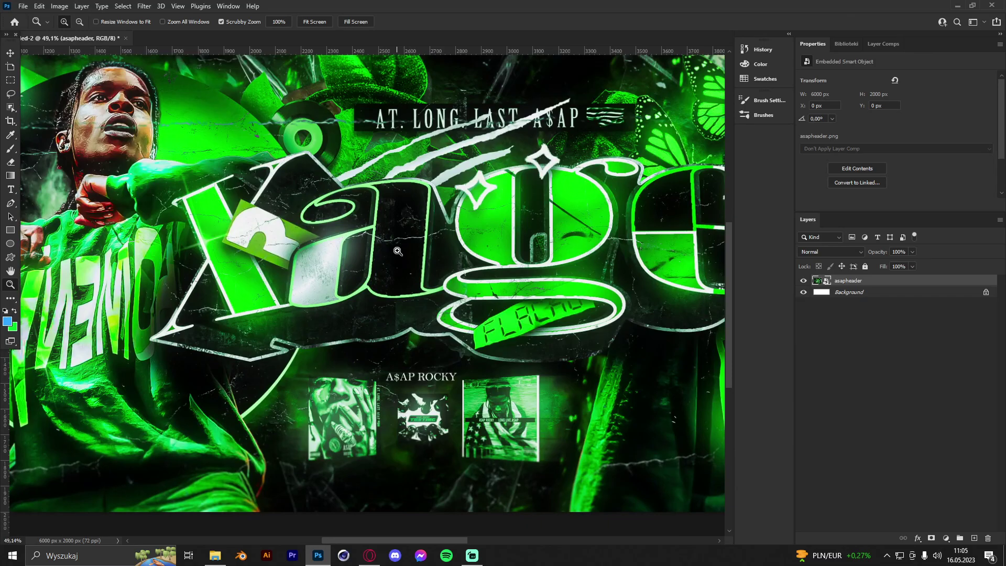
scroll(407, 240, "down", 5)
scroll(407, 240, "down", 1)
scroll(407, 239, "up", 10)
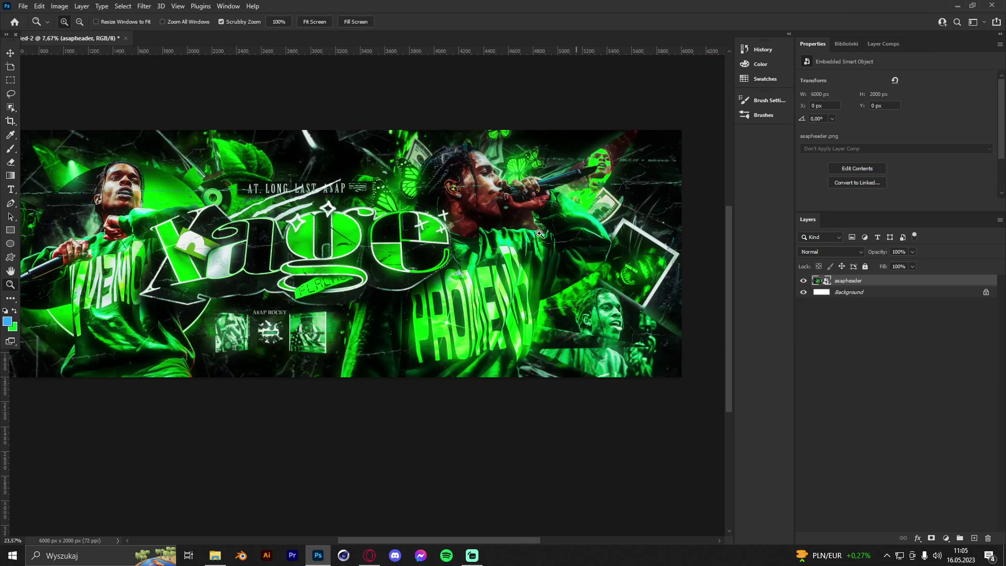
scroll(518, 203, "down", 12)
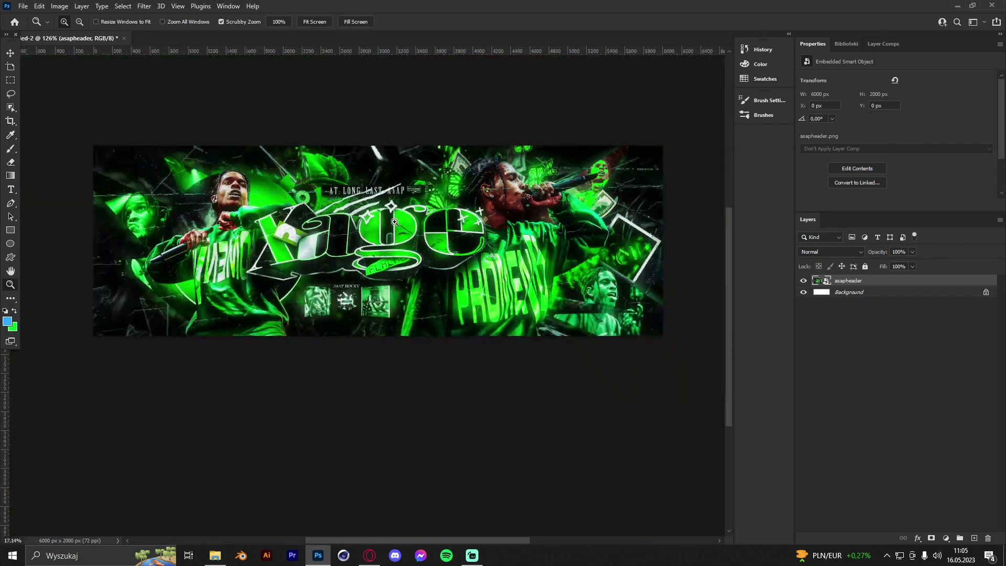
scroll(441, 217, "up", 7)
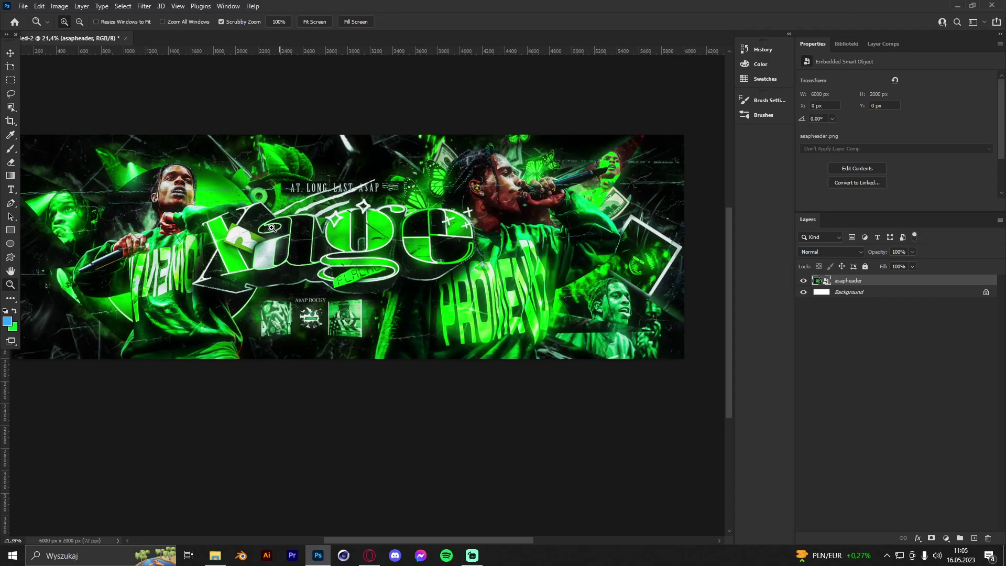
scroll(269, 229, "up", 2)
- Add a new layer above the header and paint a soft pure-red spot over the g of the title
left_click(974, 538)
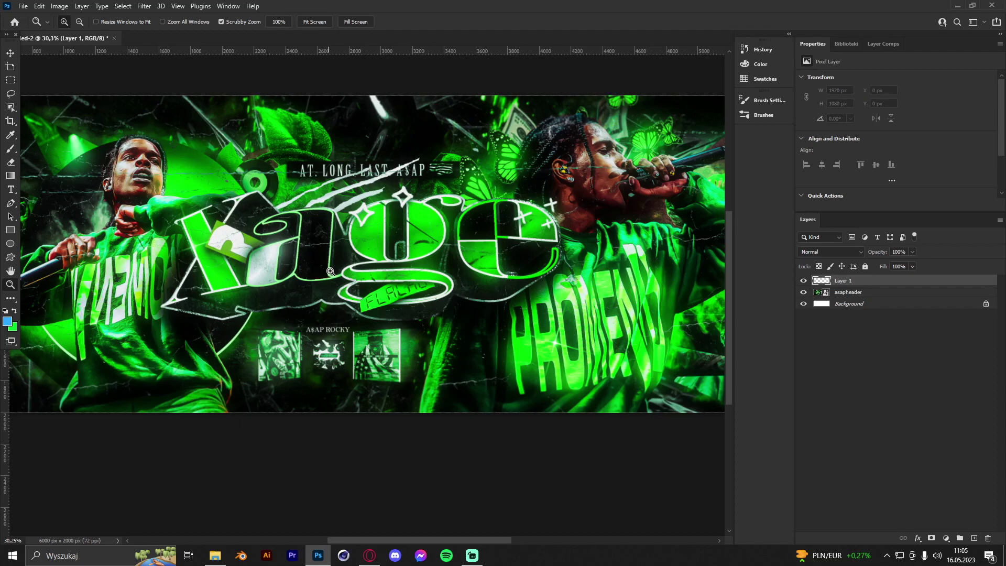
left_click(11, 148)
left_click_drag(429, 243, 322, 250)
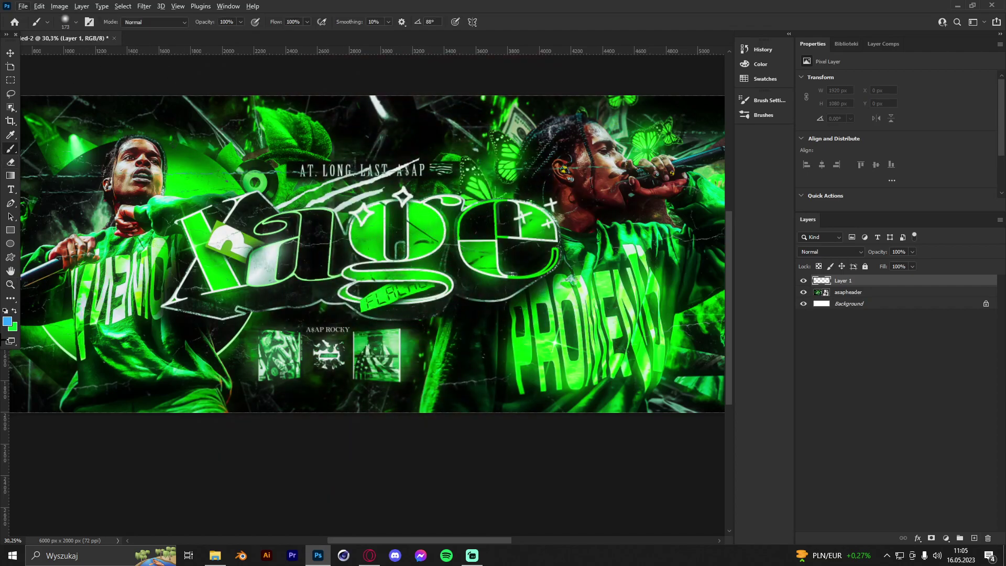
left_click(7, 321)
left_click_drag(763, 389, 772, 327)
left_click(856, 329)
mouse_move(432, 233)
left_mouse_down()
mouse_move(422, 230)
mouse_move(437, 225)
left_mouse_up()
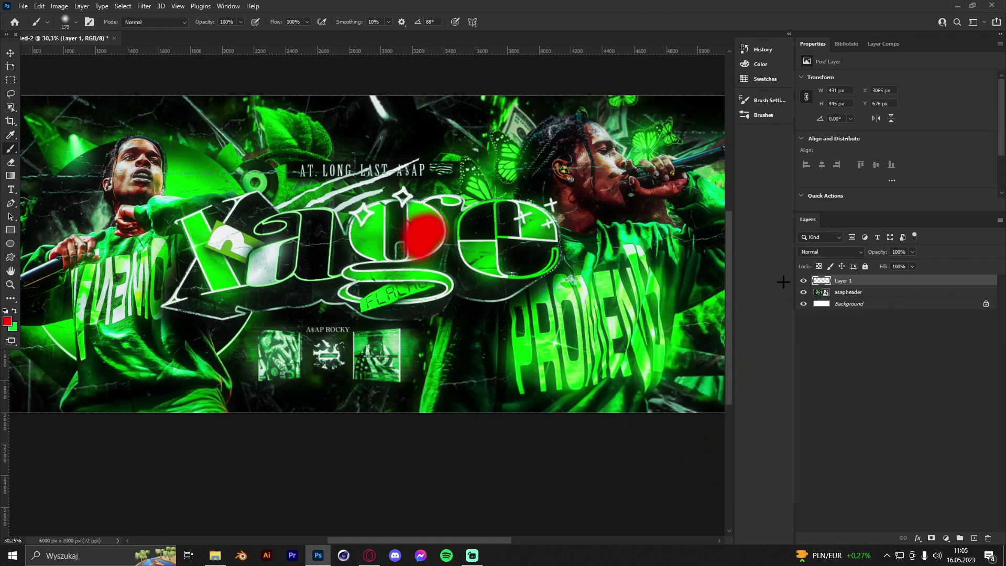
- Set the new layer's blend mode to Color and paint the rest of the title's g and its tail red
left_click(819, 251)
left_click(811, 498)
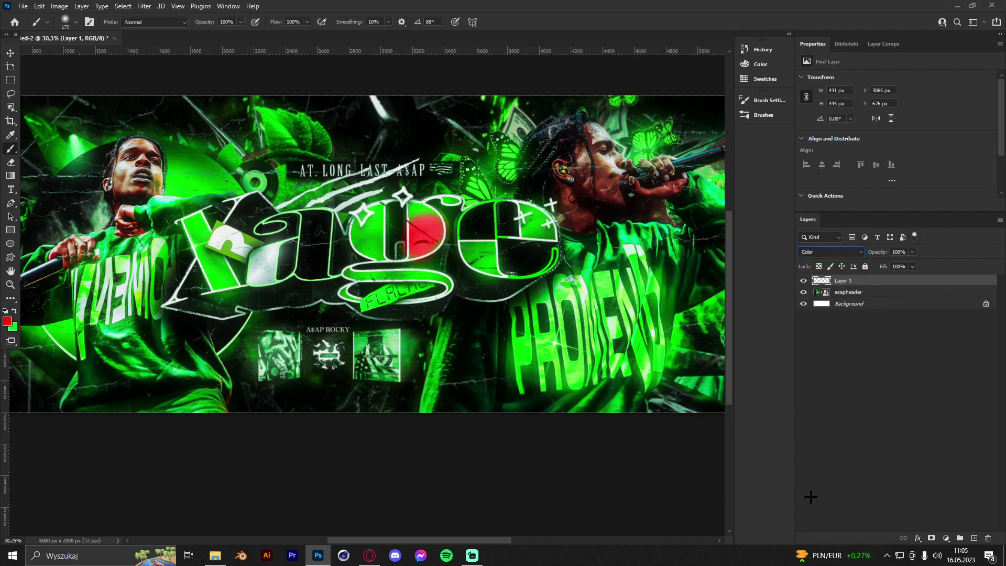
mouse_move(383, 230)
left_mouse_down()
mouse_move(366, 226)
mouse_move(371, 251)
mouse_move(419, 207)
left_mouse_up()
mouse_move(421, 299)
left_mouse_down()
mouse_move(440, 282)
mouse_move(350, 281)
mouse_move(402, 290)
mouse_move(359, 291)
mouse_move(409, 277)
left_mouse_up()
- Tint the man's shirt near the header's lower-right corner and the tilted framed photo above it red with a larger brush
right_click(623, 328, "alt")
left_click_drag(718, 385, 729, 392)
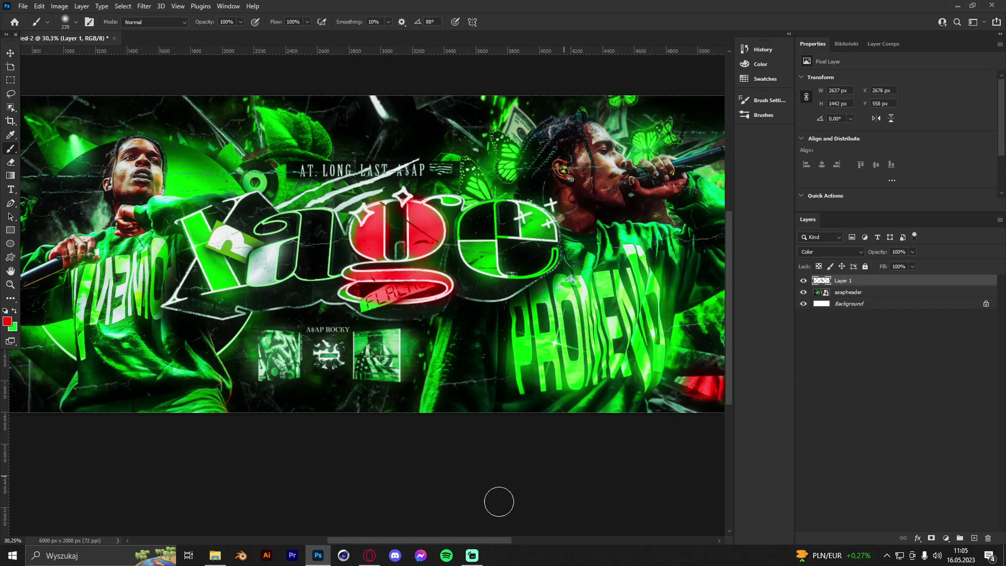
left_click_drag(434, 540, 466, 540)
mouse_move(619, 395)
left_mouse_down()
mouse_move(665, 405)
mouse_move(667, 391)
left_mouse_up()
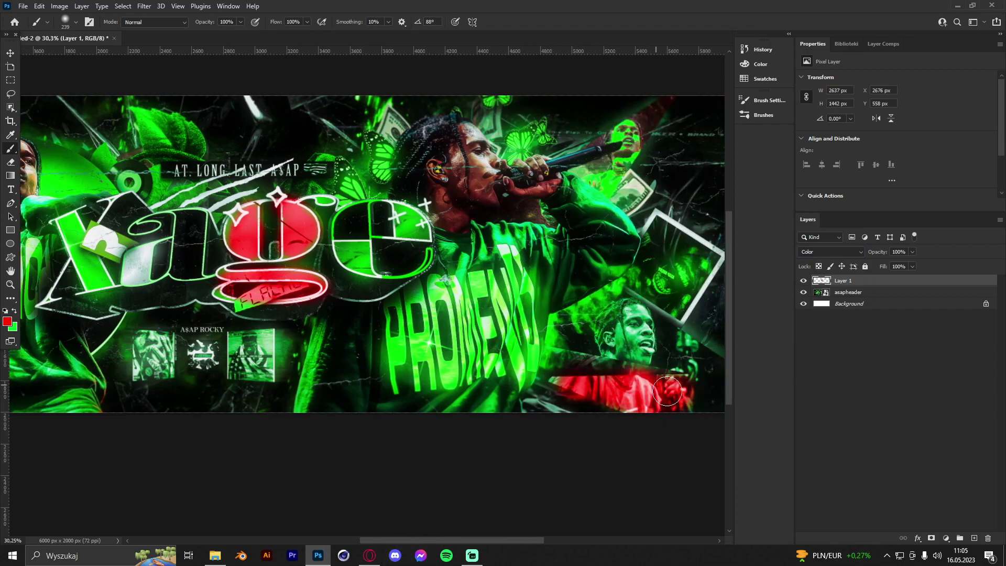
mouse_move(681, 270)
left_mouse_down()
mouse_move(687, 278)
mouse_move(676, 239)
mouse_move(698, 254)
left_mouse_up()
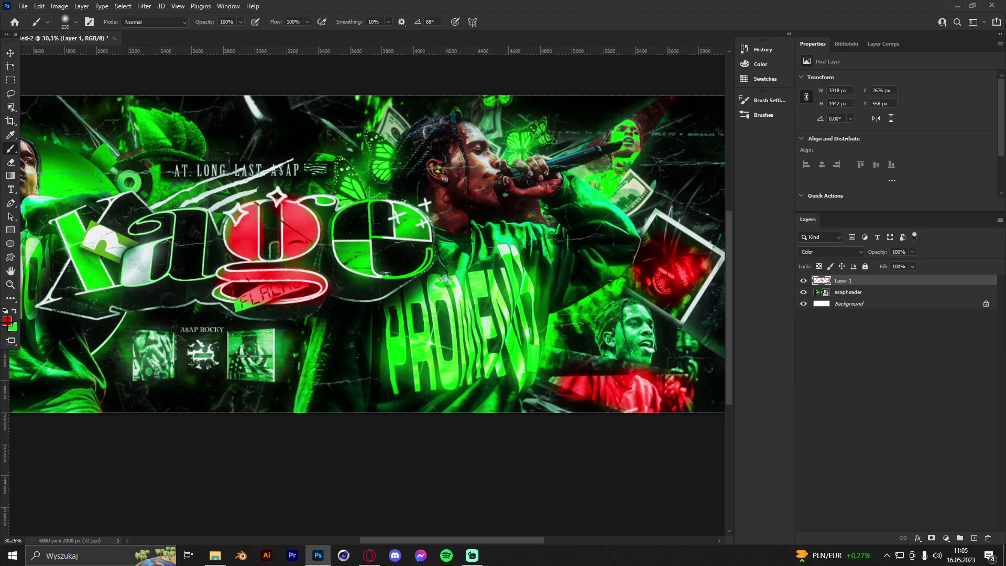
- Set the foreground colour to blue 005aff and paint over the title's first letter
left_click(7, 321)
left_click(763, 386)
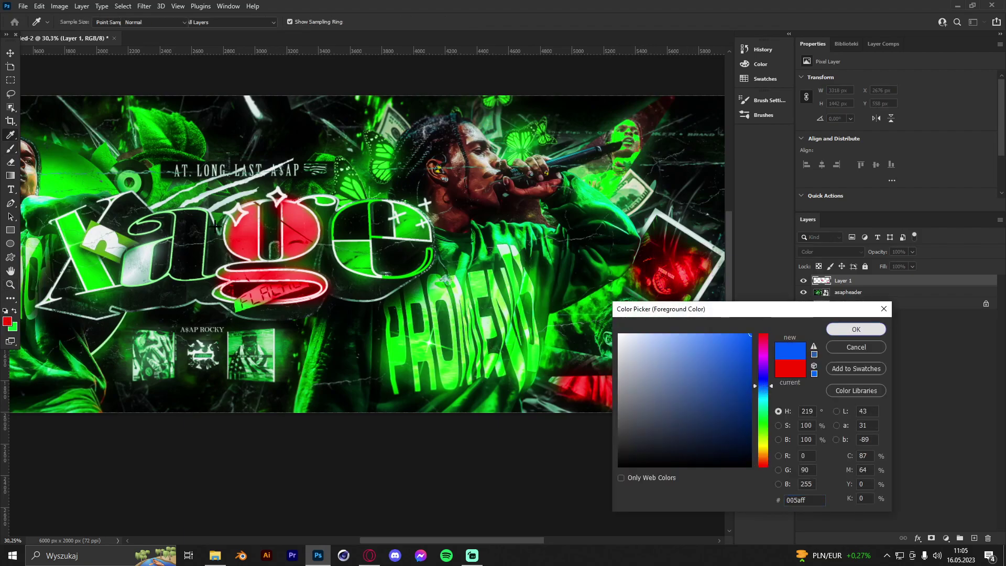
left_click(828, 330)
mouse_move(62, 231)
left_mouse_down()
mouse_move(76, 226)
mouse_move(77, 246)
left_mouse_up()
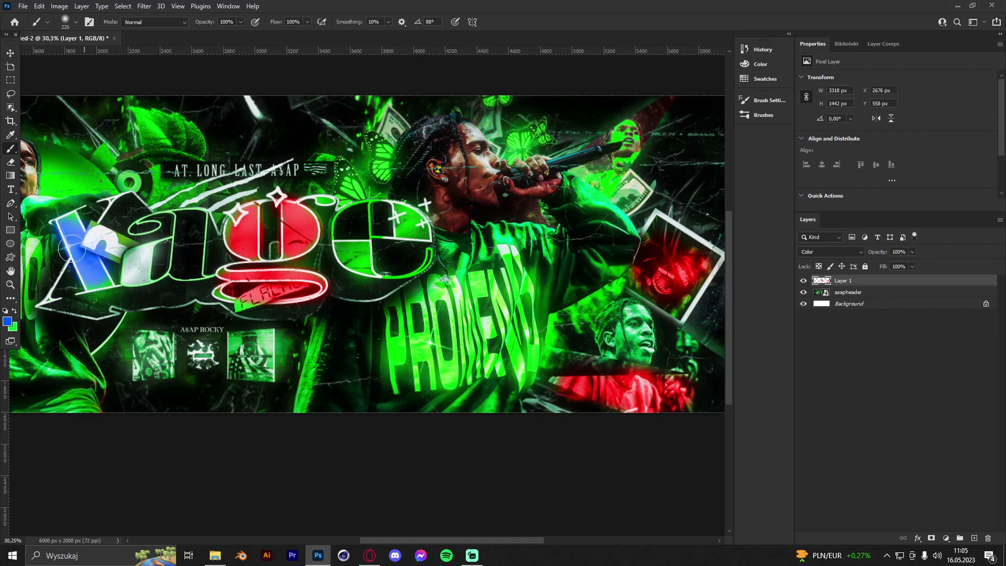
- Tint the circle's lower-left part, the face at the header's far left and the light beam above it blue
left_click_drag(431, 540, 362, 541)
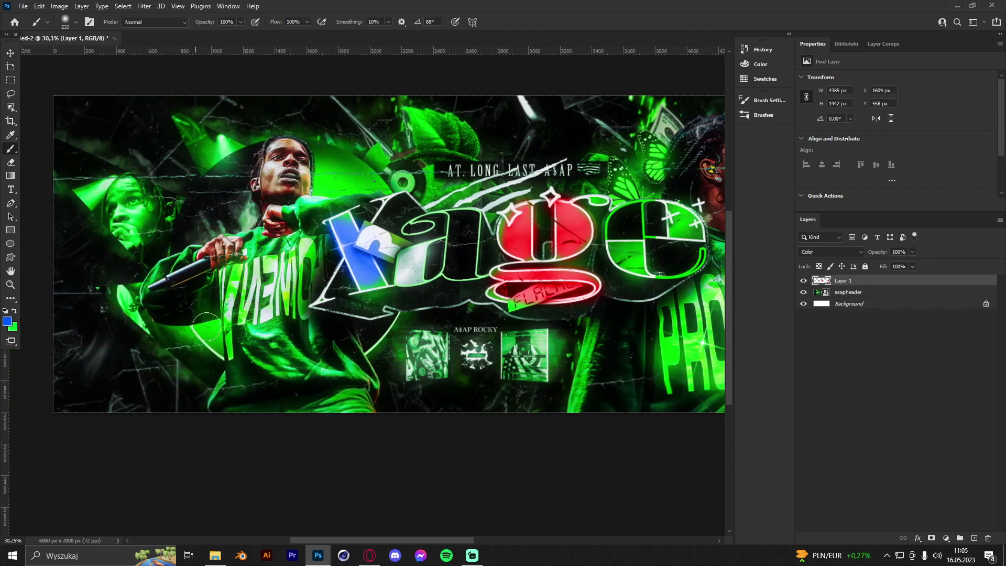
left_click_drag(223, 356, 206, 320)
right_click(149, 242, "alt")
mouse_move(148, 236)
left_mouse_down()
mouse_move(122, 244)
mouse_move(135, 207)
mouse_move(101, 183)
mouse_move(68, 194)
left_mouse_up()
mouse_move(220, 157)
left_mouse_down()
mouse_move(232, 142)
mouse_move(181, 127)
left_mouse_up()
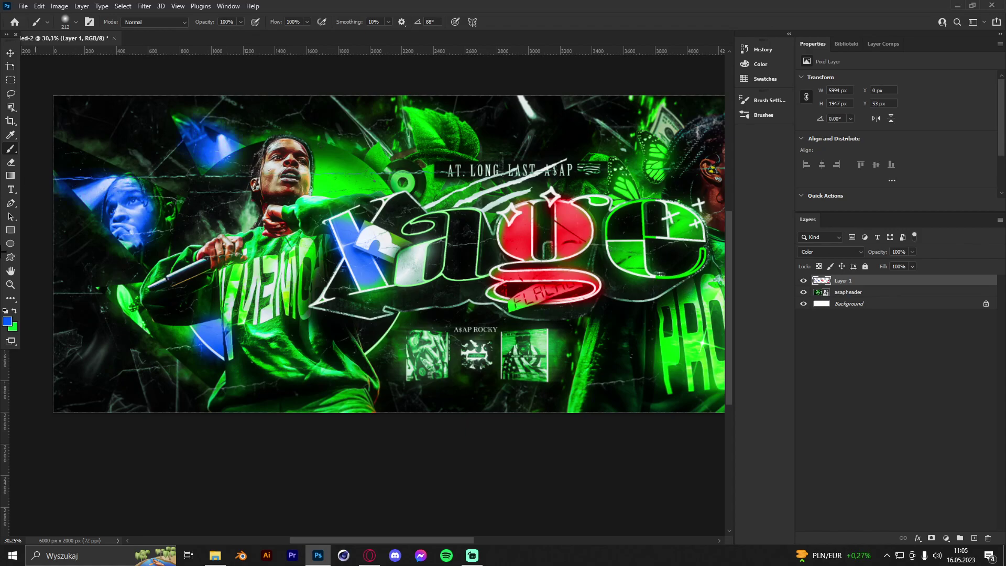
- Review the header with its mixed red and blue accents, and delete the painted colour layer
left_click(10, 284)
left_click_drag(441, 236, 357, 239)
left_click_drag(481, 243, 529, 246)
left_click_drag(404, 218, 441, 228)
left_click(990, 535)
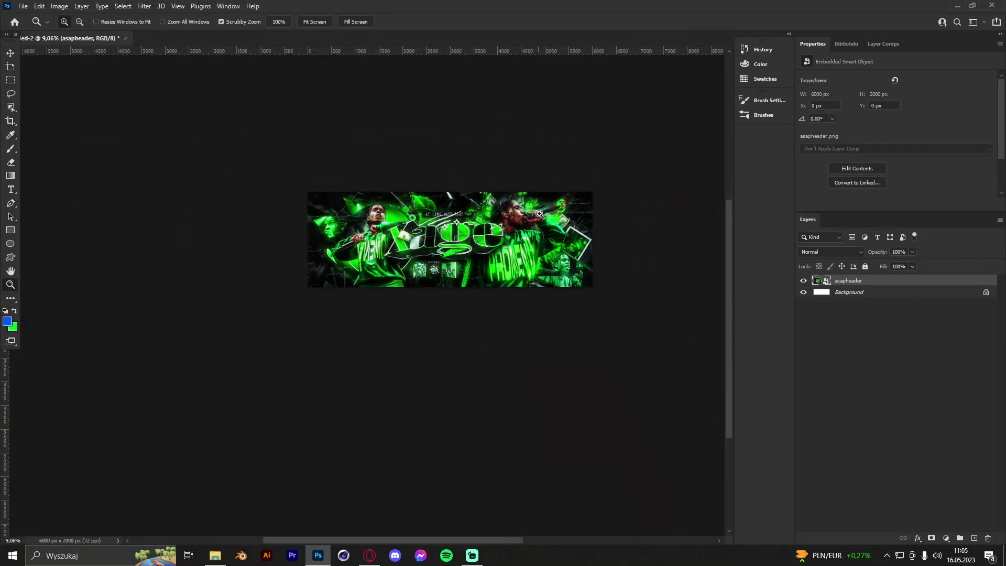
- Examine the all-green header again, checking the performer with the microphone, the overall composition and the title details
left_click_drag(539, 214, 547, 207)
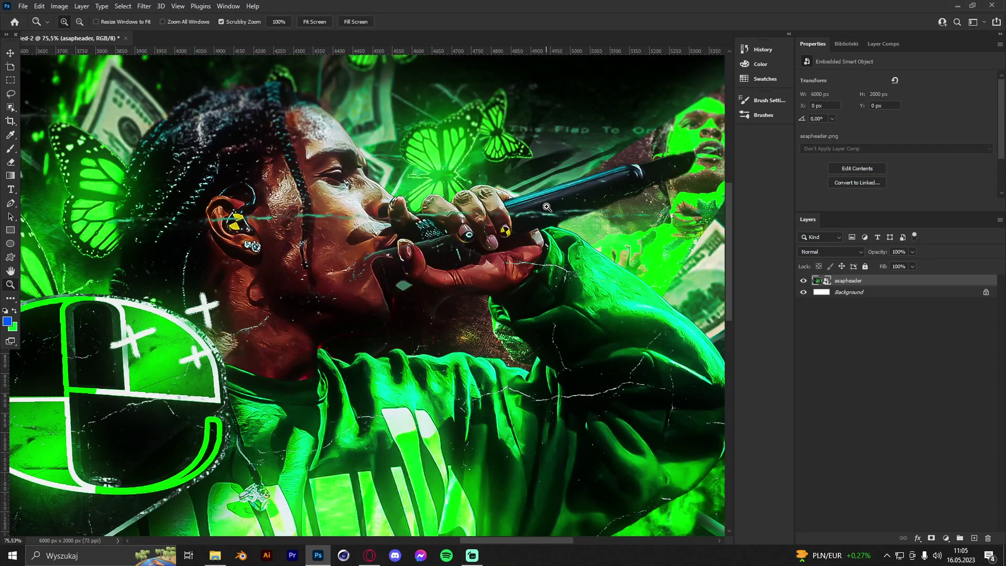
left_click_drag(532, 209, 475, 217)
left_click(604, 210)
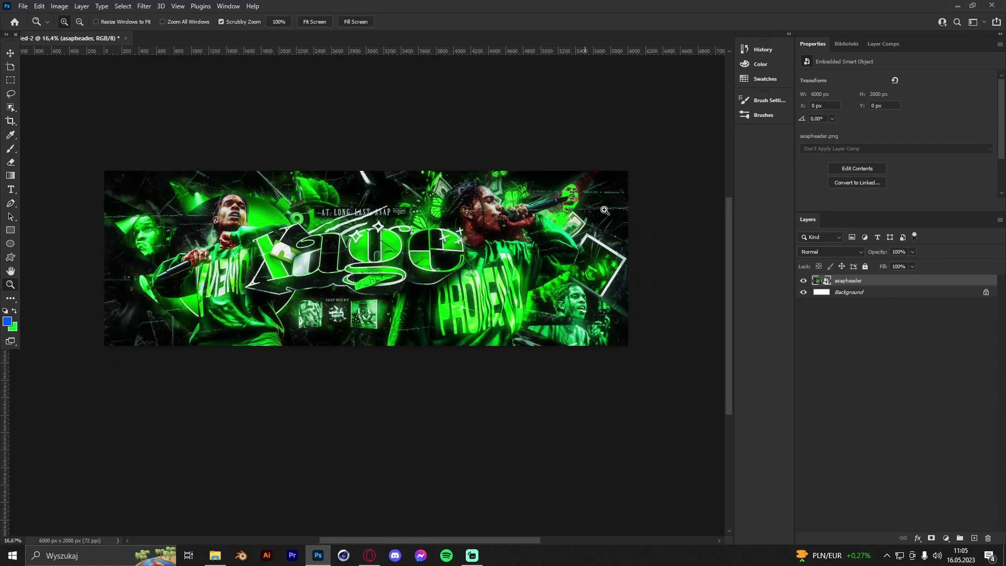
left_click_drag(604, 210, 641, 206)
left_click_drag(536, 153, 550, 236)
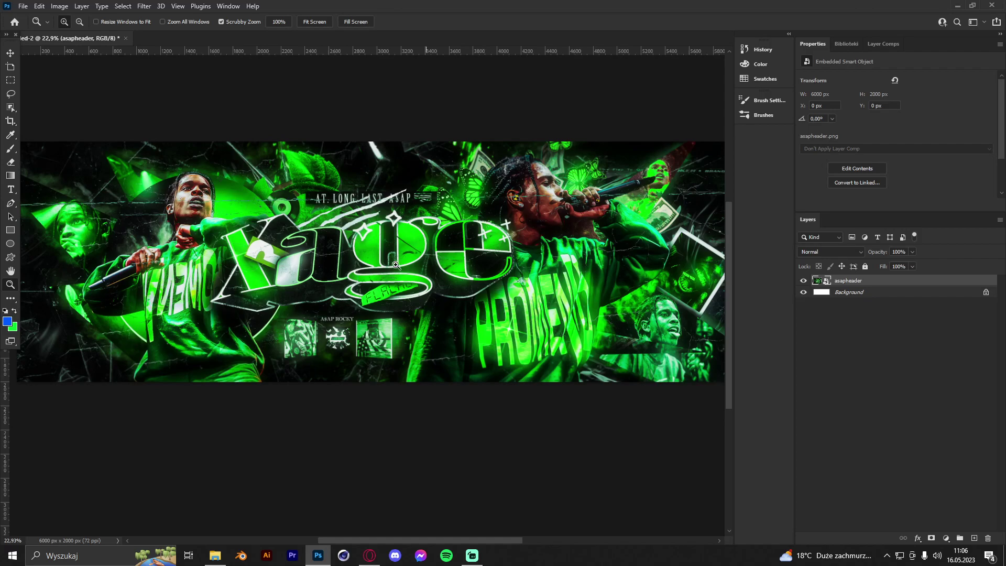
left_click(386, 207)
left_click_drag(397, 205, 426, 205)
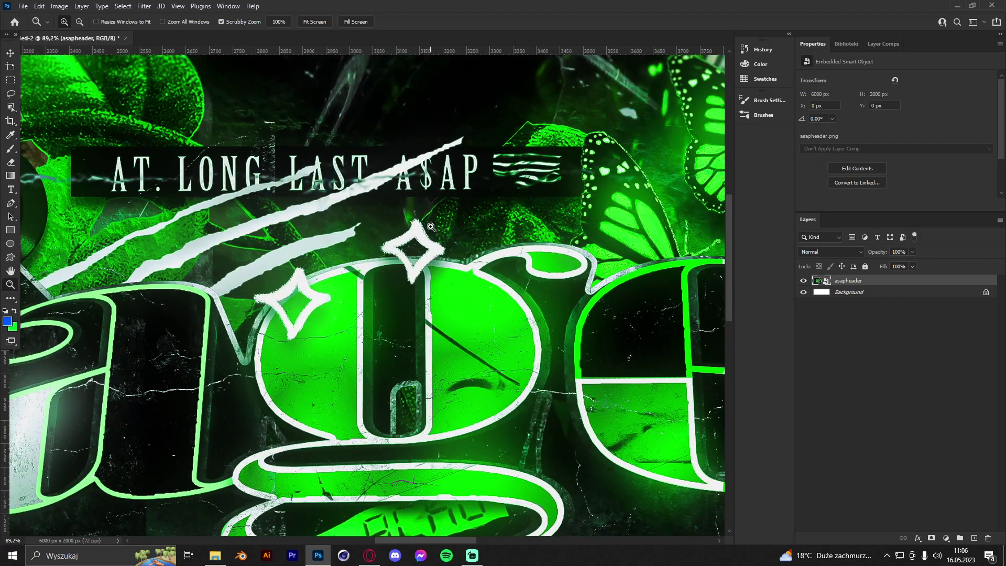
left_click_drag(444, 227, 553, 240)
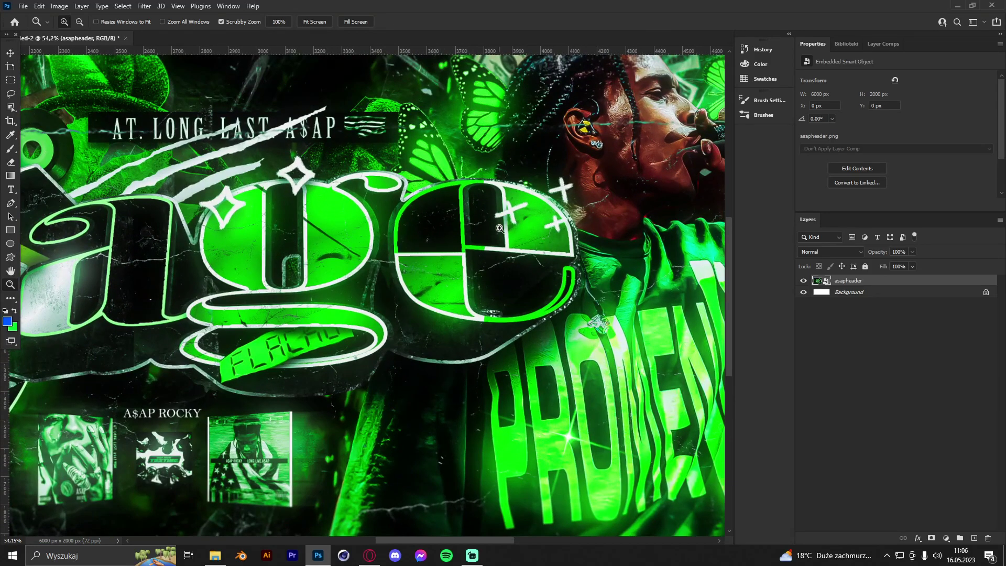